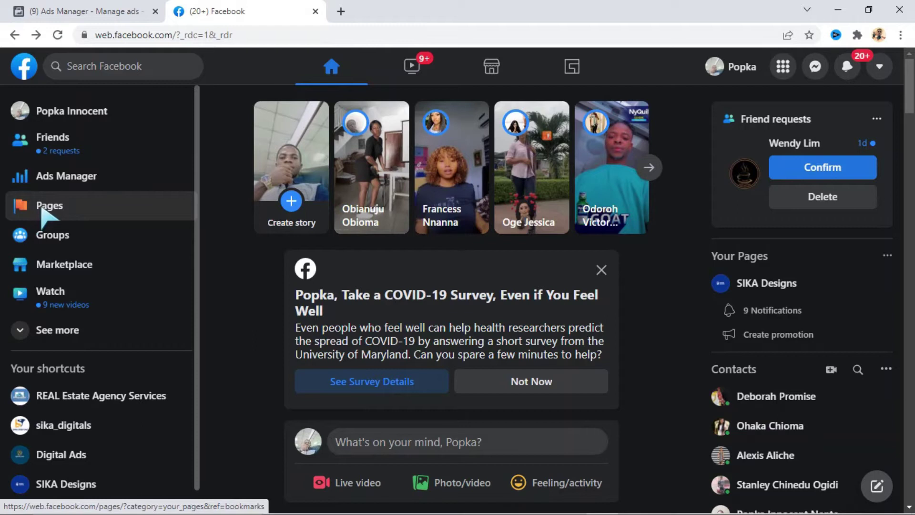
Open the settings of the sika_digitals Page from the list of managed Pages.
left_click(48, 207)
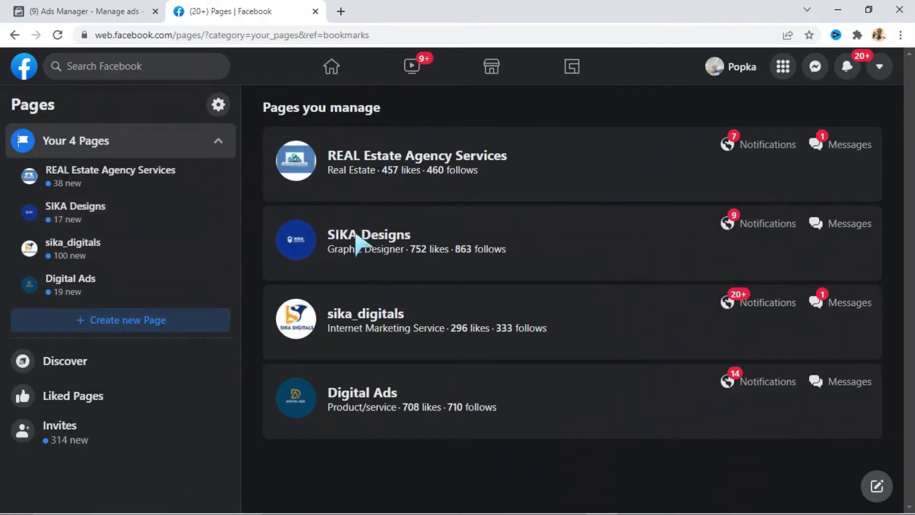
left_click(373, 320)
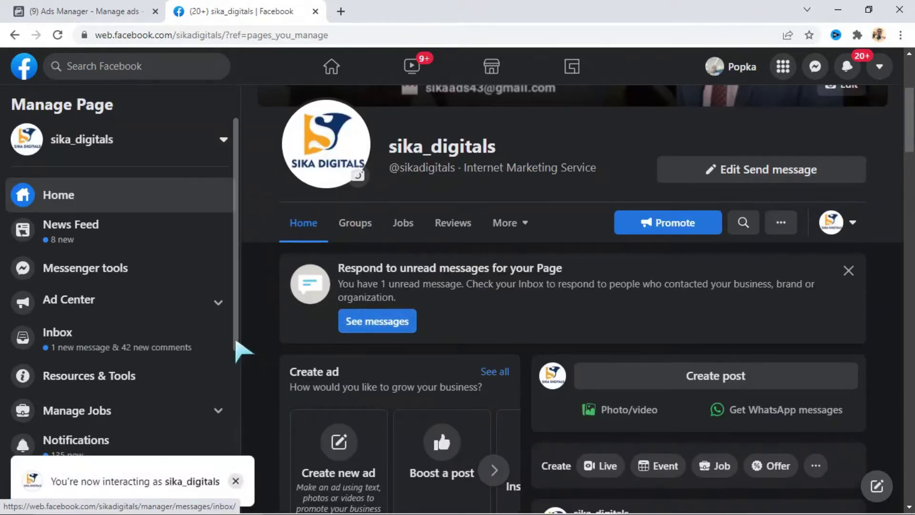
scroll(212, 384, "down", 2)
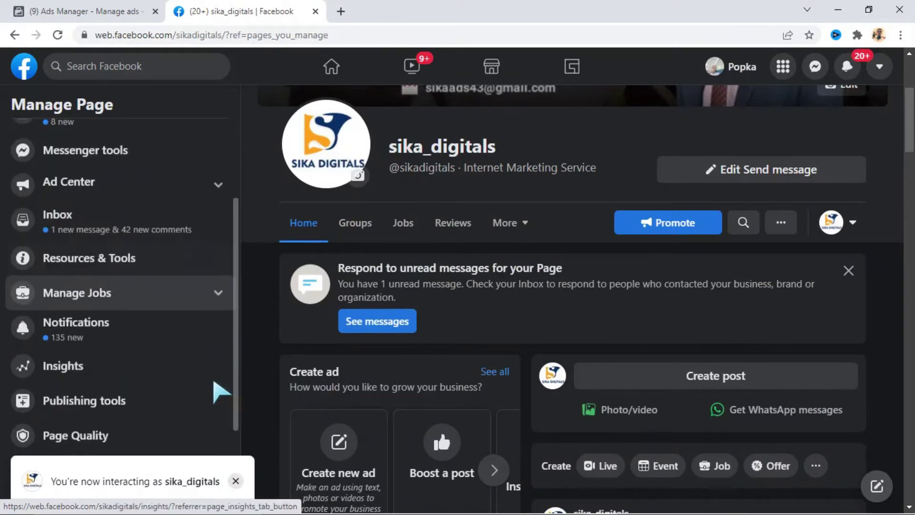
scroll(222, 392, "down", 1)
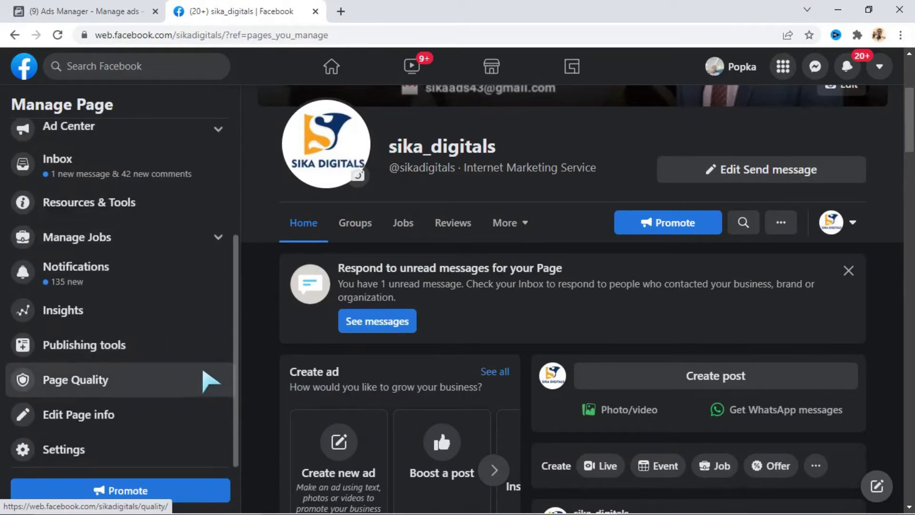
left_click(63, 450)
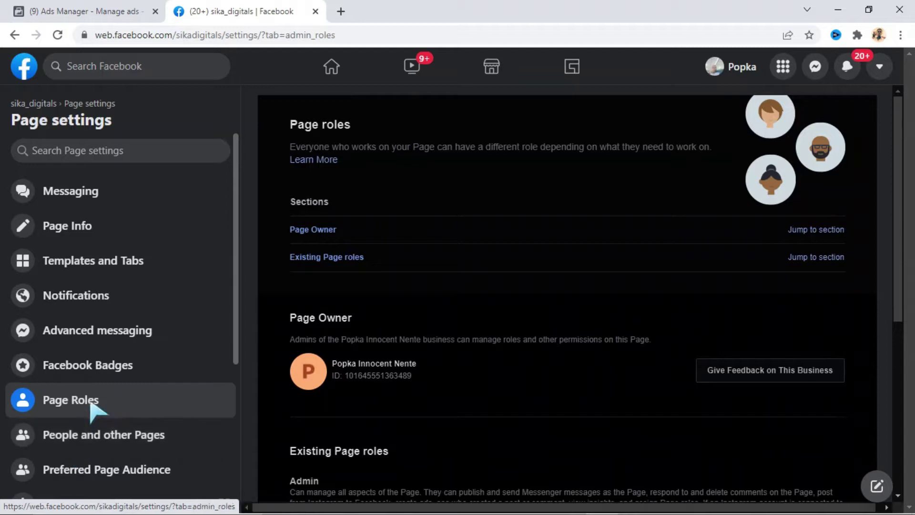
Open the Page's Instagram settings and examine the connected account's details and the option to disconnect it.
scroll(171, 424, "down", 3)
scroll(173, 419, "down", 2)
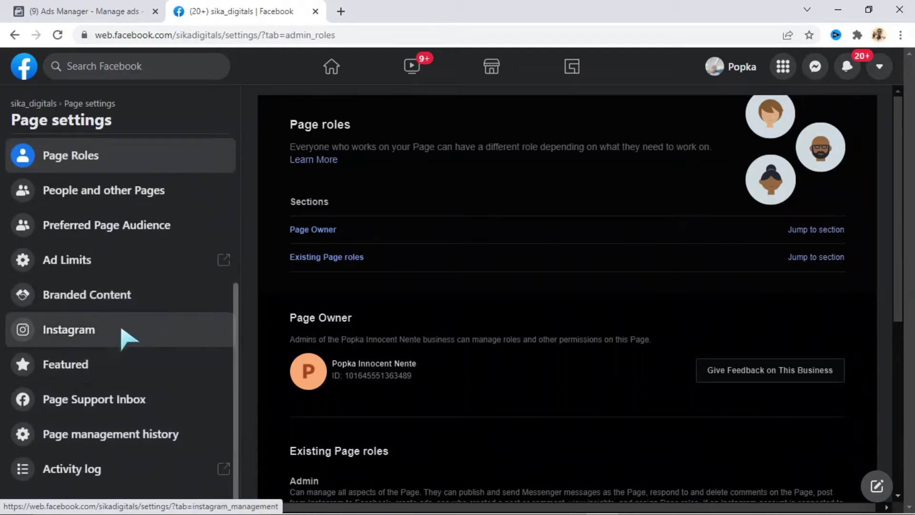
left_click(63, 330)
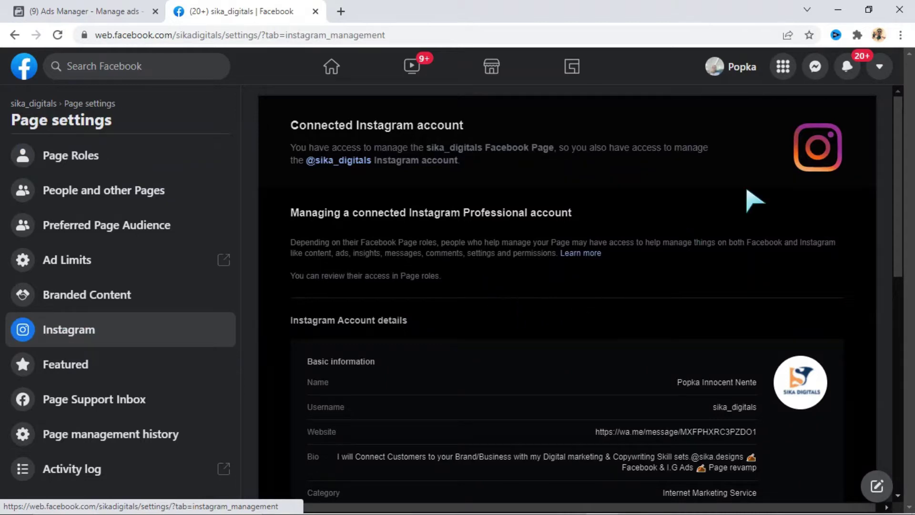
scroll(746, 285, "down", 5)
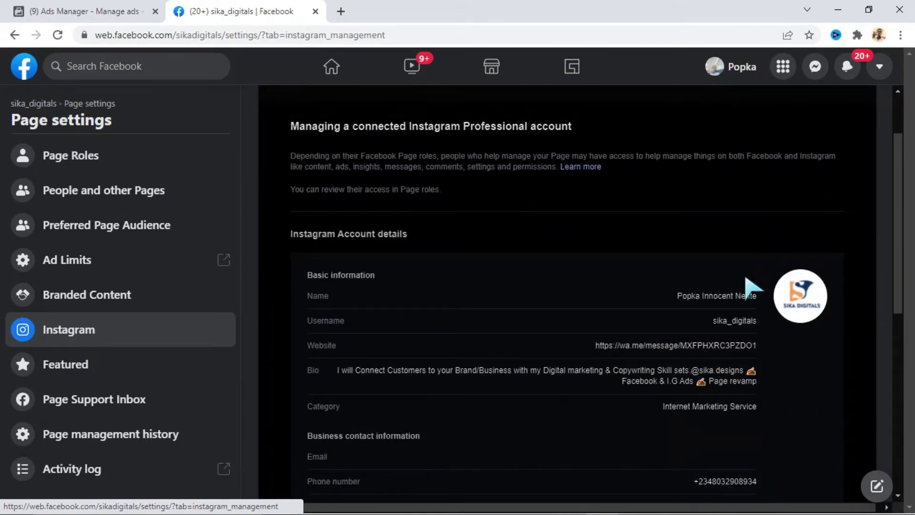
scroll(724, 276, "down", 4)
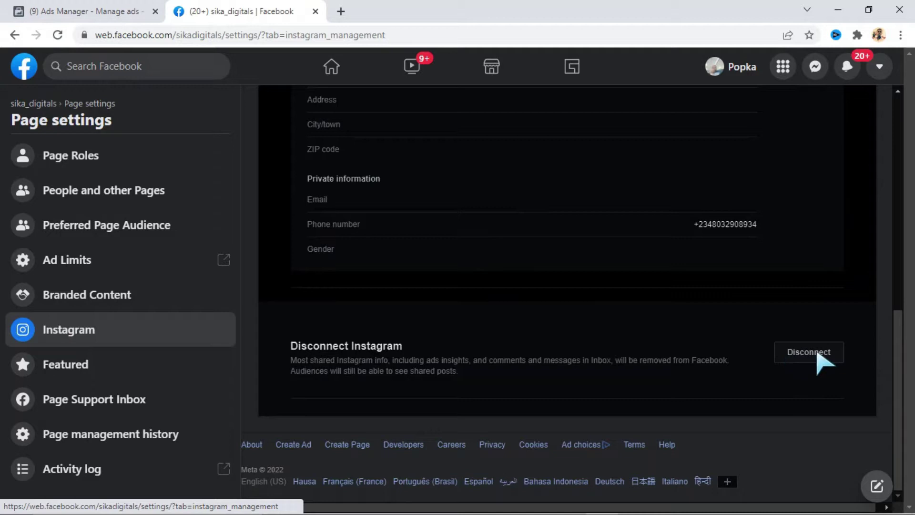
scroll(735, 310, "up", 10)
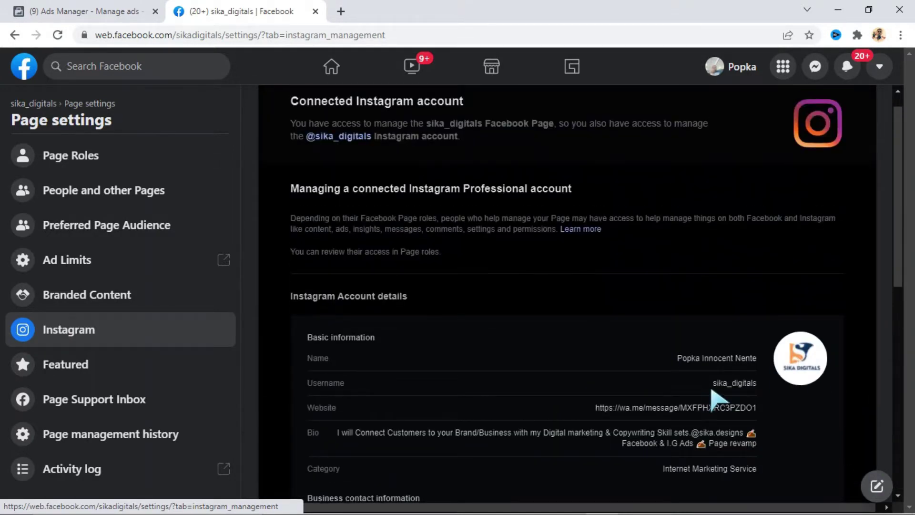
scroll(763, 419, "down", 1)
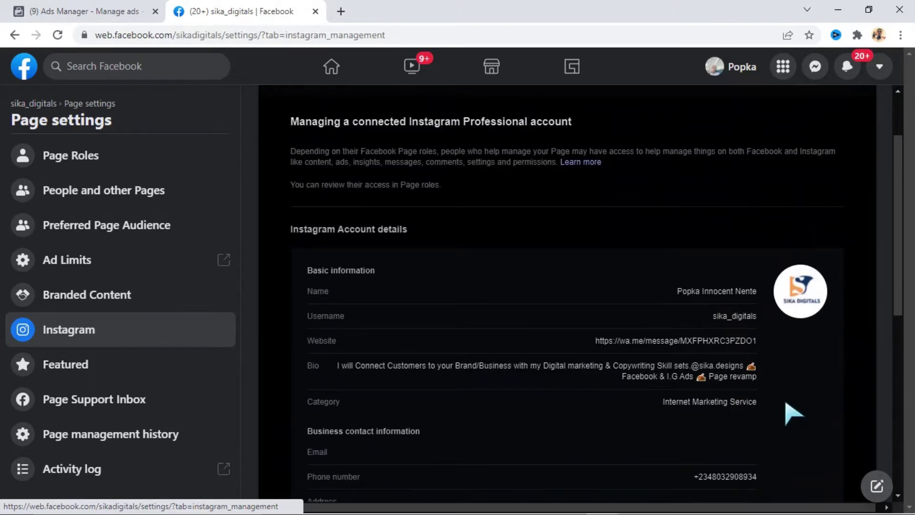
scroll(794, 414, "down", 8)
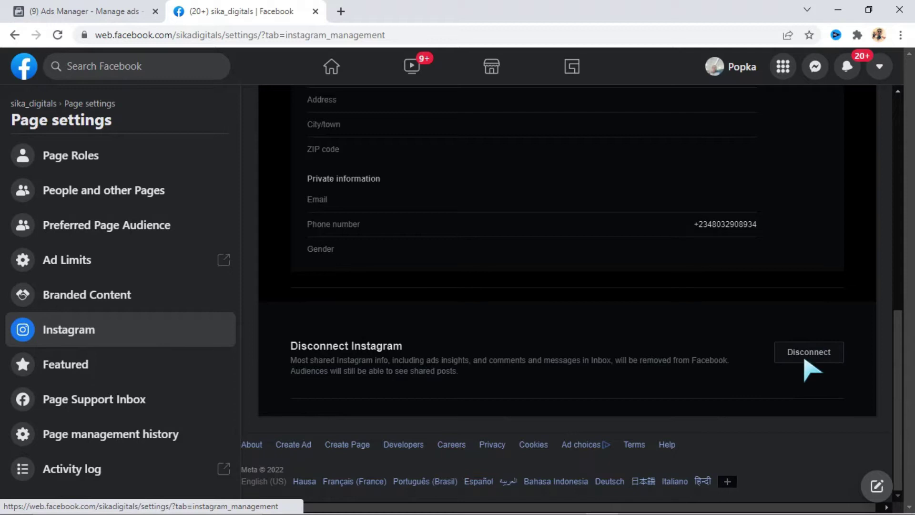
scroll(477, 292, "up", 10)
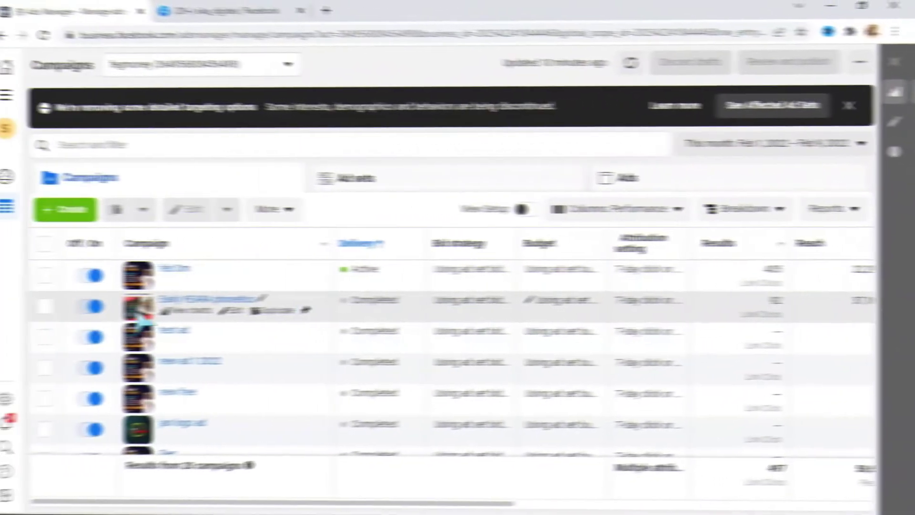
Switch to Ads Manager and create a new campaign with the Messages objective.
left_click(79, 208)
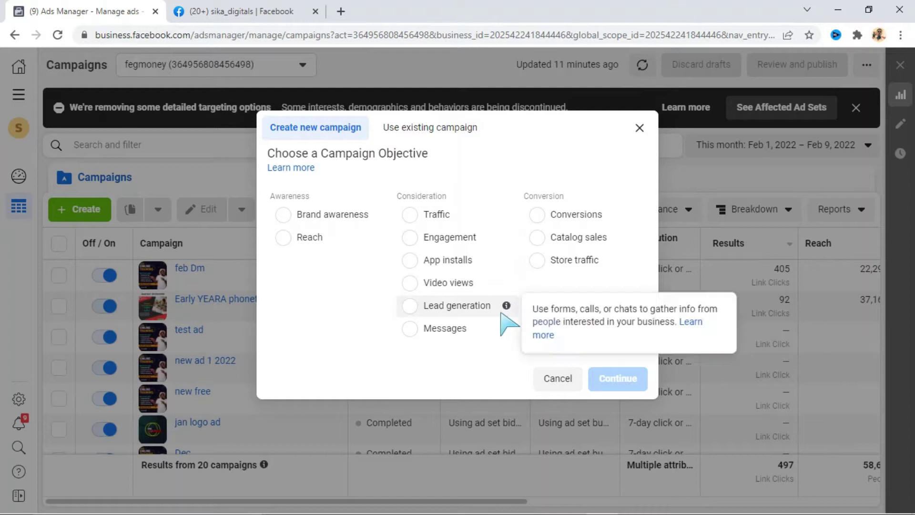
left_click(411, 329)
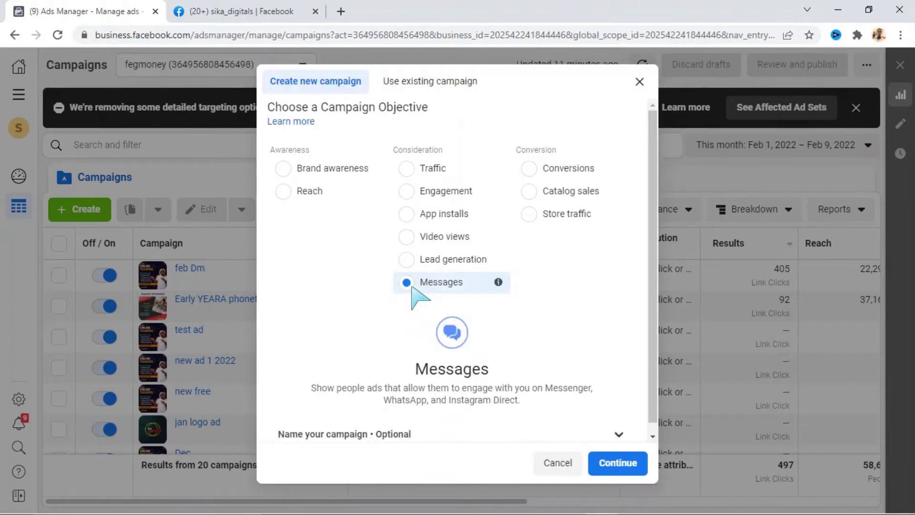
left_click(614, 463)
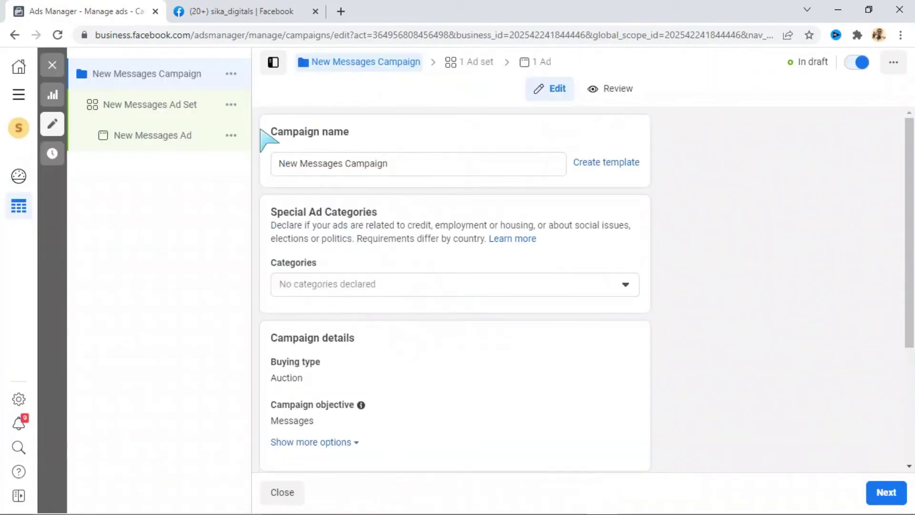
Rename the campaign as "instagram AD".
left_click(394, 165)
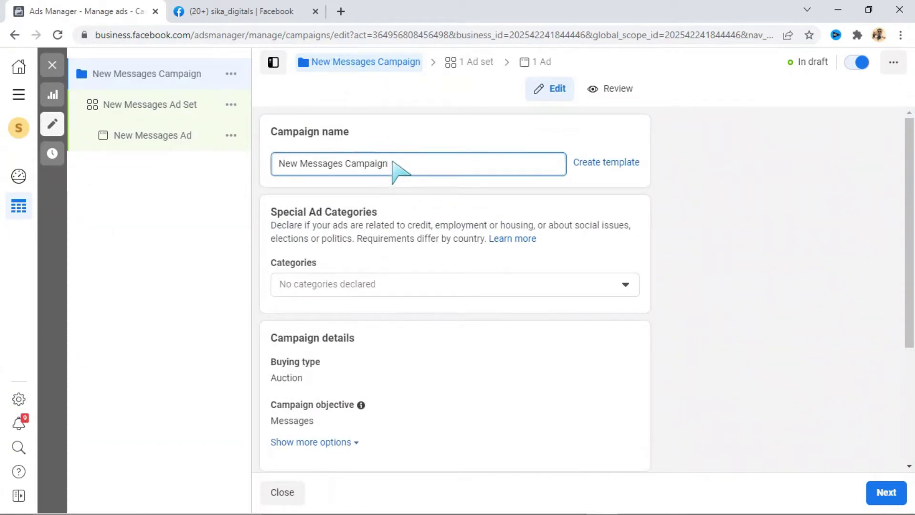
key("BackSpace")
key("BackSpace")
key("BackSpace")
key("BackSpace")
key("BackSpace")
key("BackSpace")
key("BackSpace")
key("BackSpace")
key("BackSpace")
key("BackSpace")
key("BackSpace")
key("BackSpace")
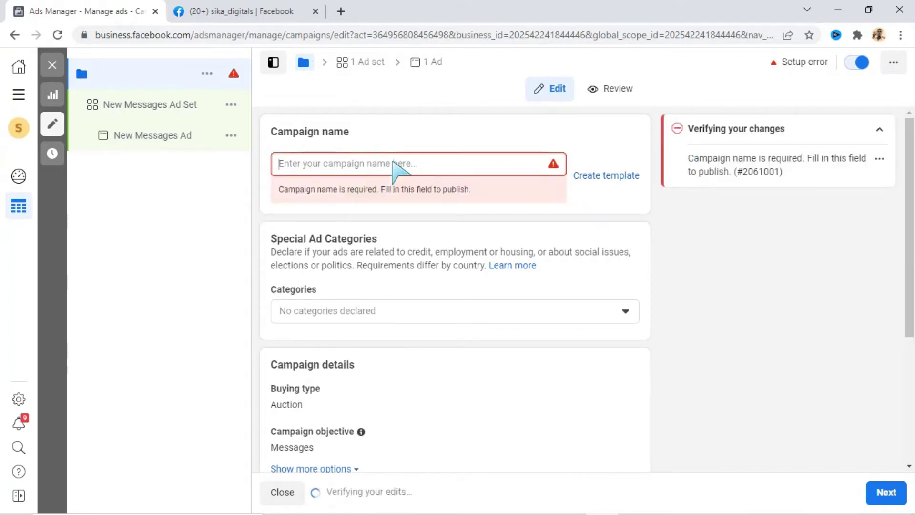
type("I")
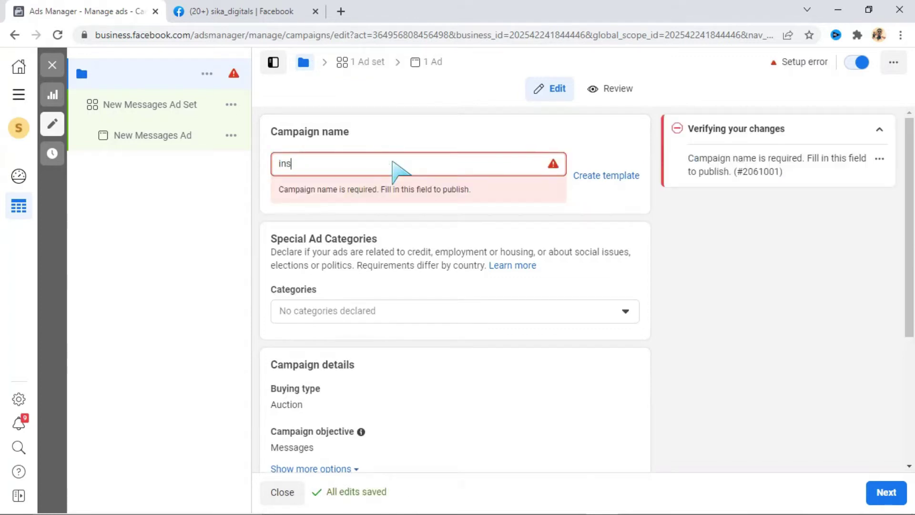
type("agram AD")
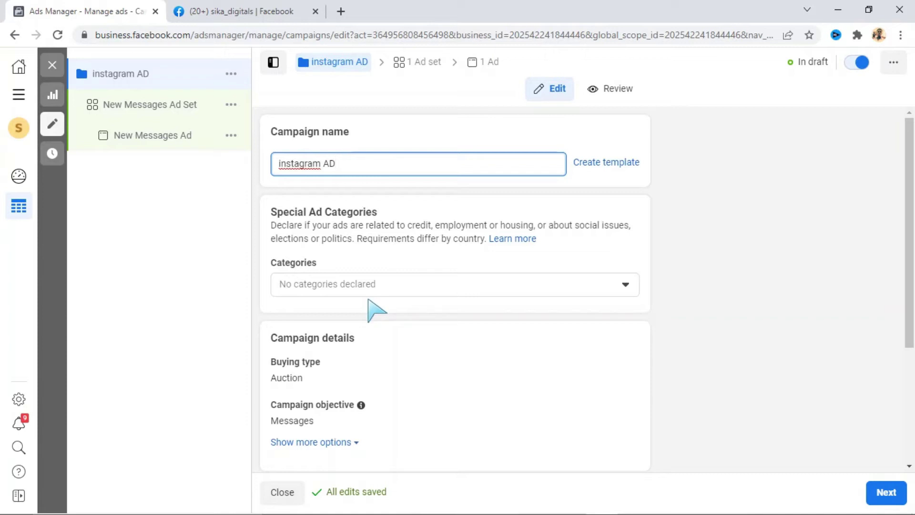
Check the campaign details, A/B test and budget optimization settings, and continue to the ad set.
scroll(372, 305, "down", 4)
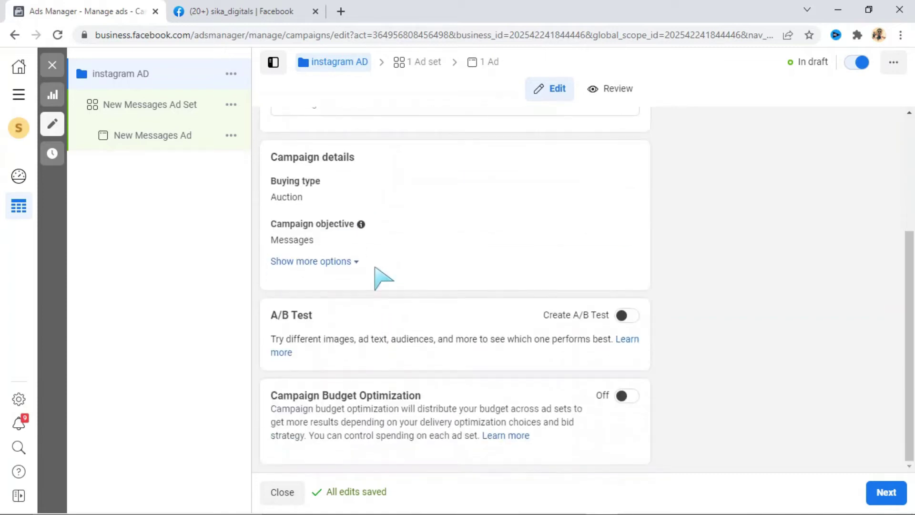
scroll(384, 218, "up", 4)
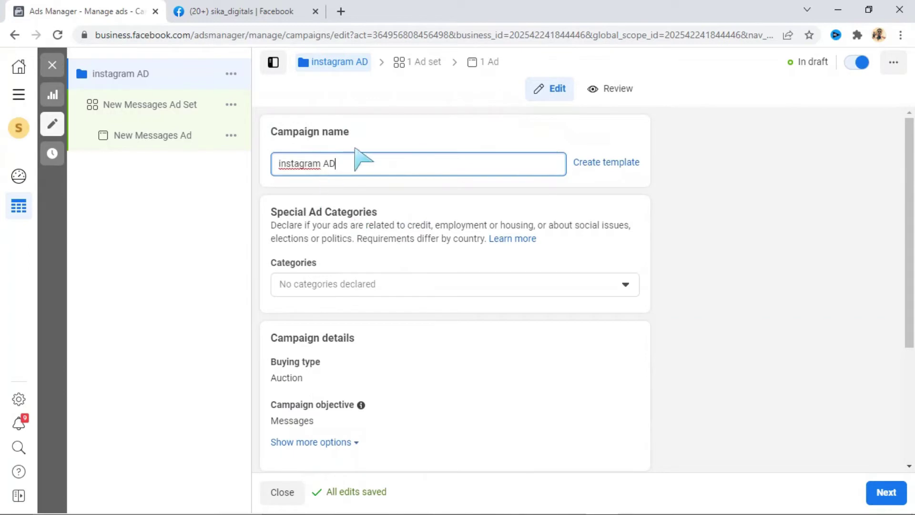
scroll(353, 267, "down", 4)
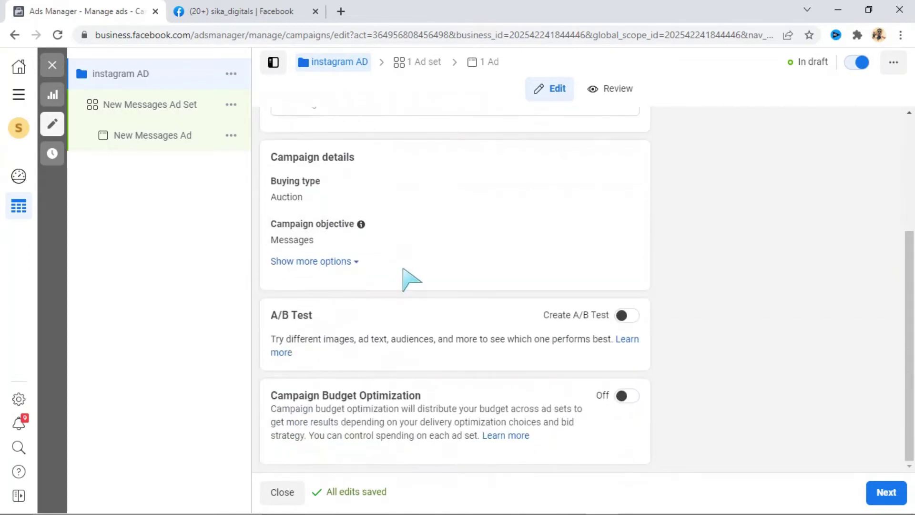
left_click(886, 493)
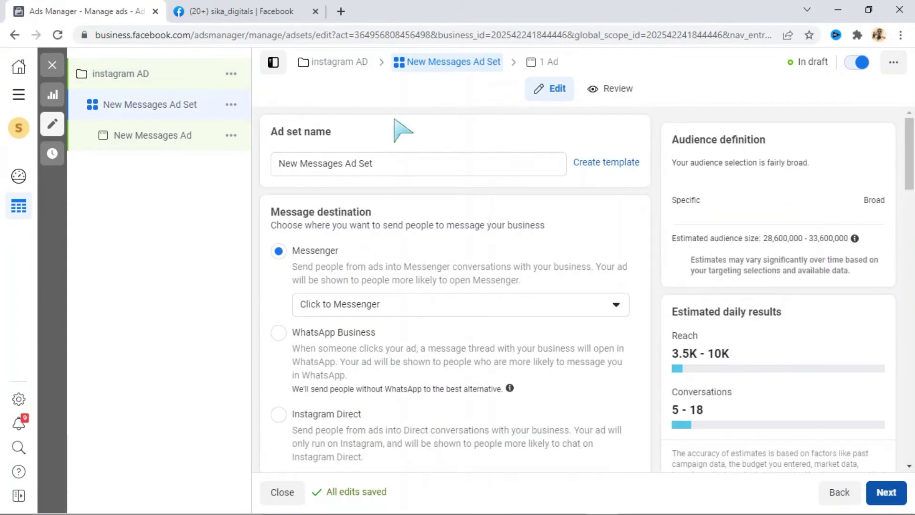
Rename the ad set as "INSTAGRAM AD".
left_click(373, 163)
key("BackSpace")
key("BackSpace")
key("BackSpace")
key("BackSpace")
key("BackSpace")
key("BackSpace")
key("BackSpace")
key("BackSpace")
key("BackSpace")
key("BackSpace")
key("BackSpace")
key("BackSpace")
key("BackSpace")
key("BackSpace")
key("BackSpace")
key("BackSpace")
key("BackSpace")
key("BackSpace")
key("BackSpace")
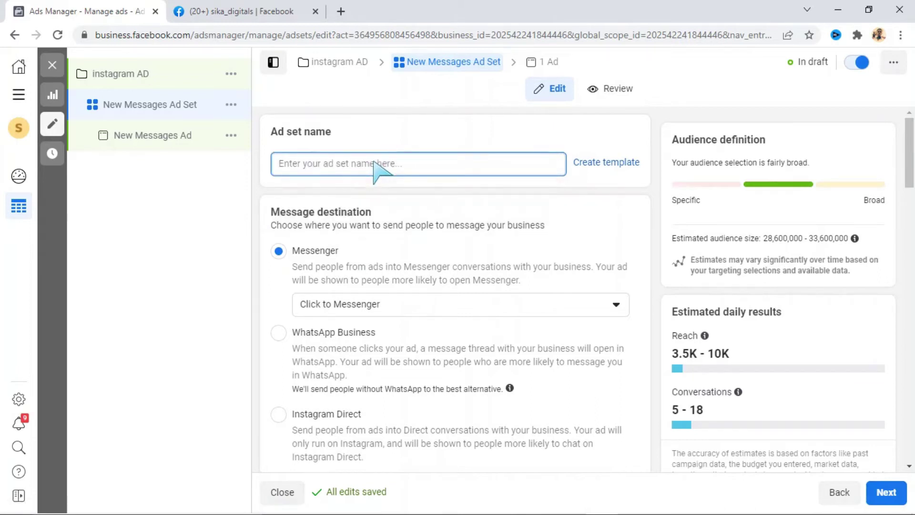
left_click(379, 167)
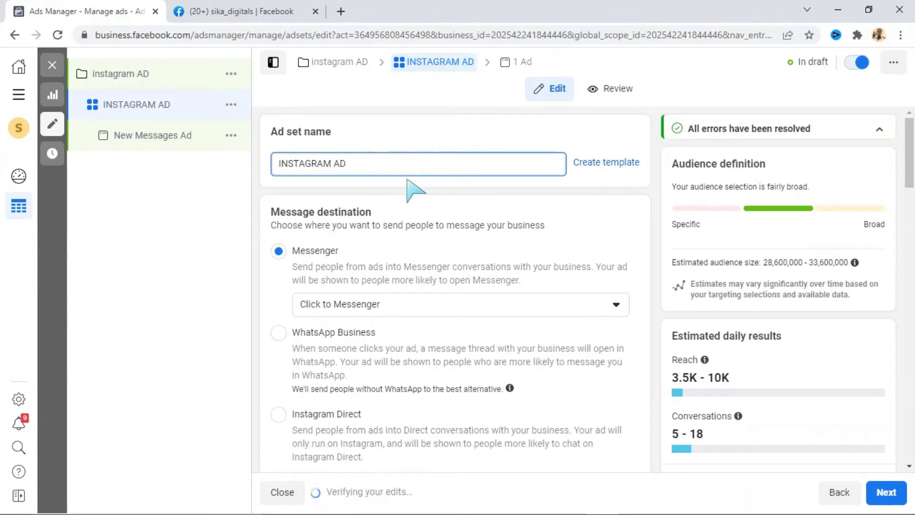
Set the ad set's message destination to Instagram Direct and its daily budget to ₦1,000.
scroll(381, 236, "down", 1)
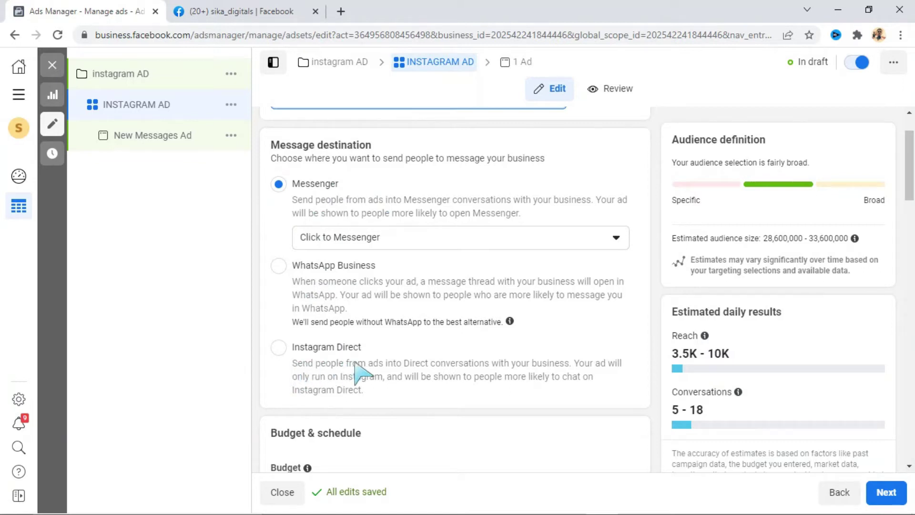
left_click(280, 348)
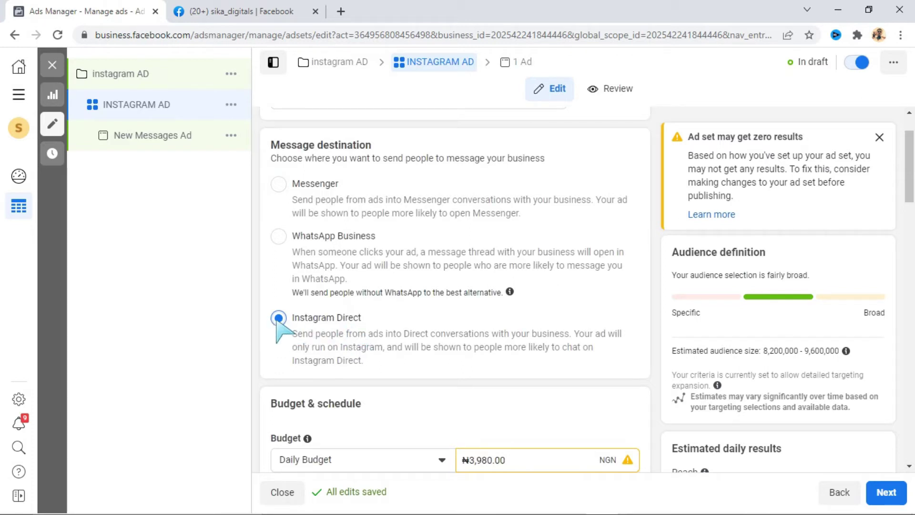
scroll(374, 346, "down", 3)
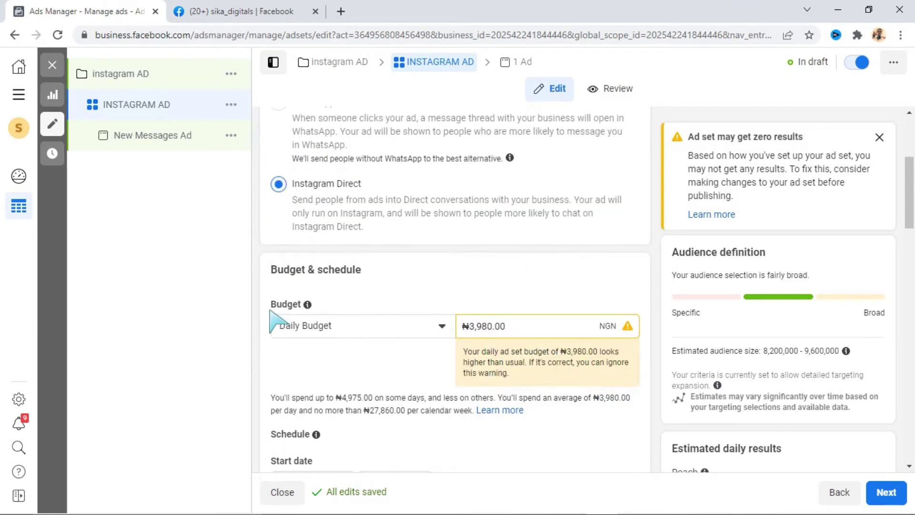
scroll(408, 351, "down", 3)
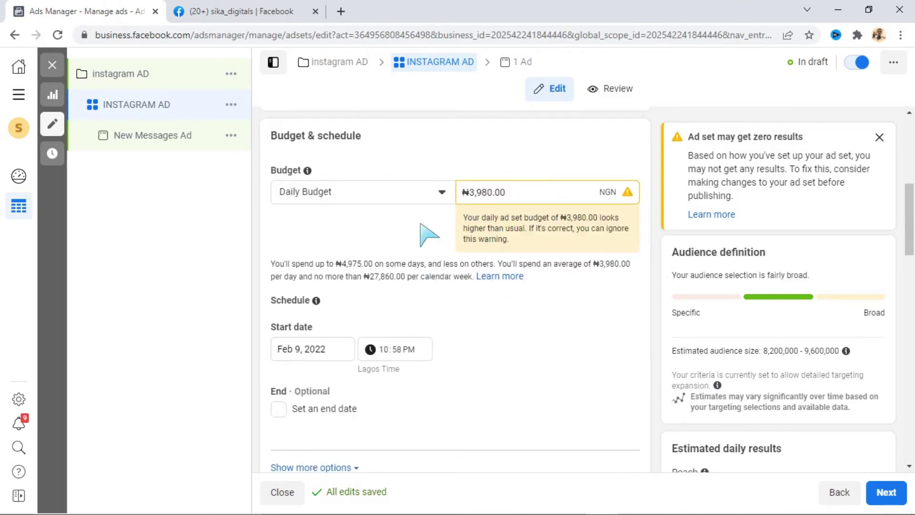
scroll(432, 233, "up", 5)
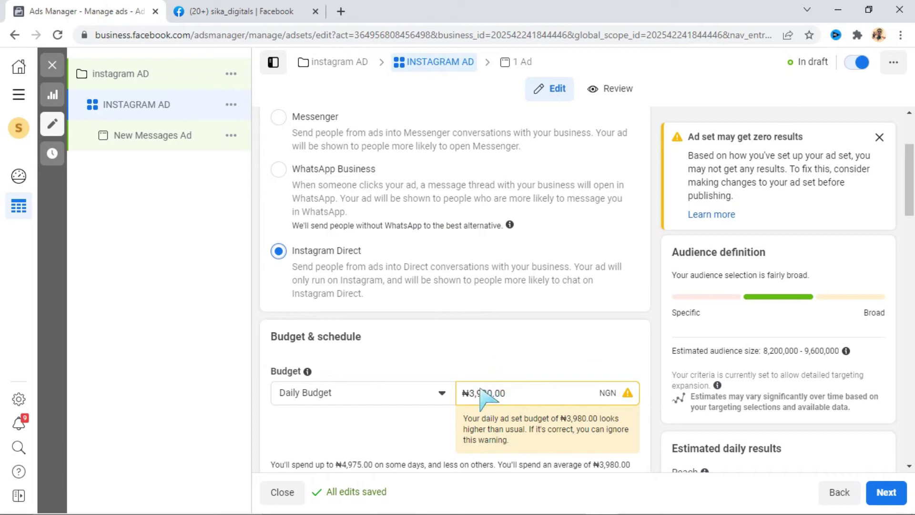
left_click(492, 392)
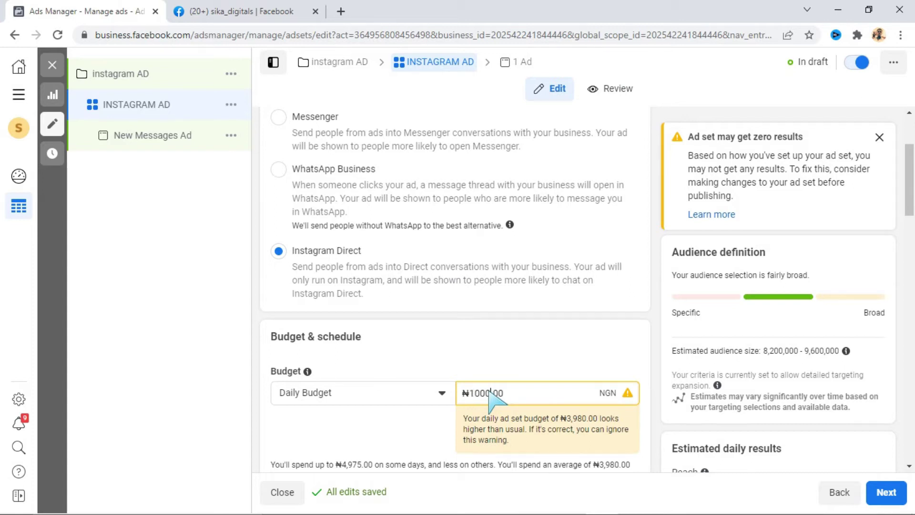
Enable an end date in the ad set's schedule and set it to February 13, 2022.
scroll(319, 195, "down", 5)
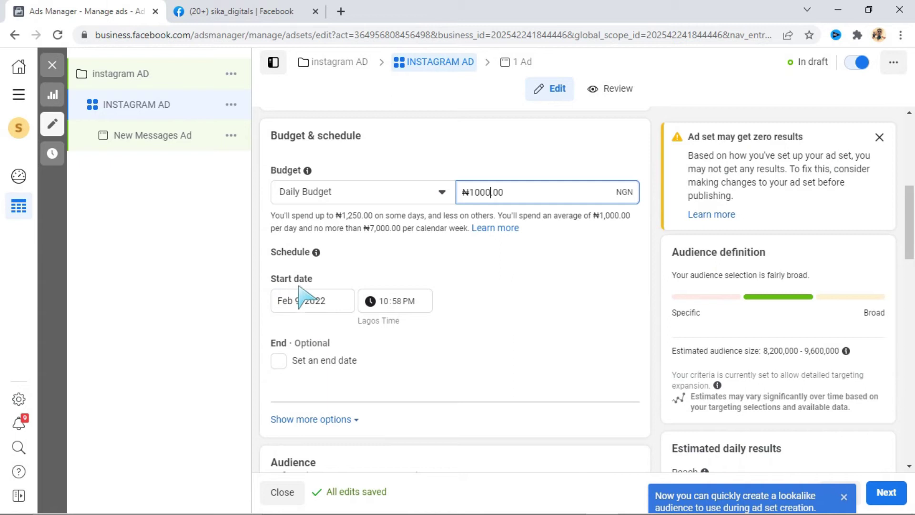
left_click(278, 361)
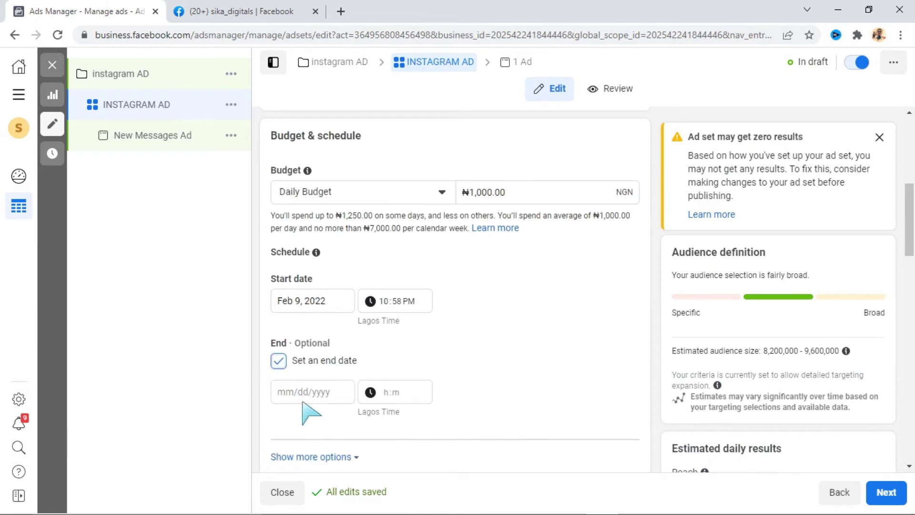
left_click(307, 392)
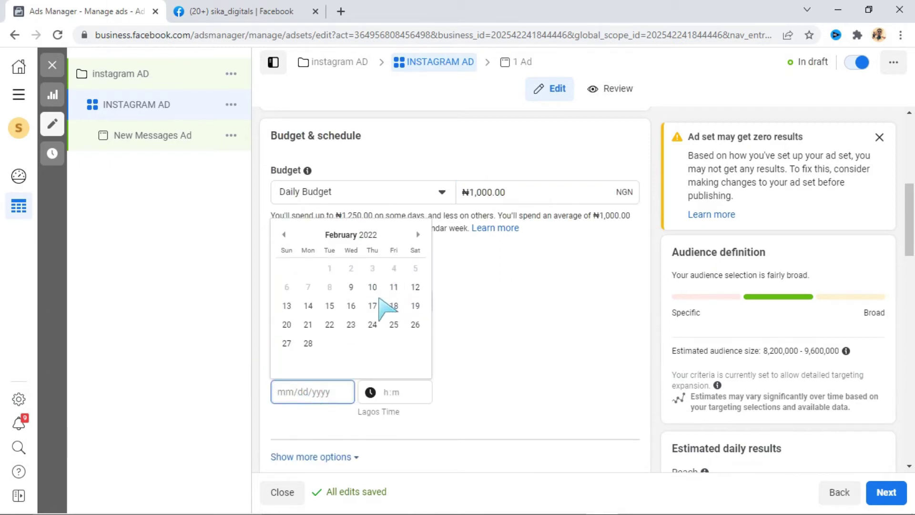
left_click(289, 306)
Apply the saved audience "free training" to the ad set.
scroll(489, 372, "down", 1)
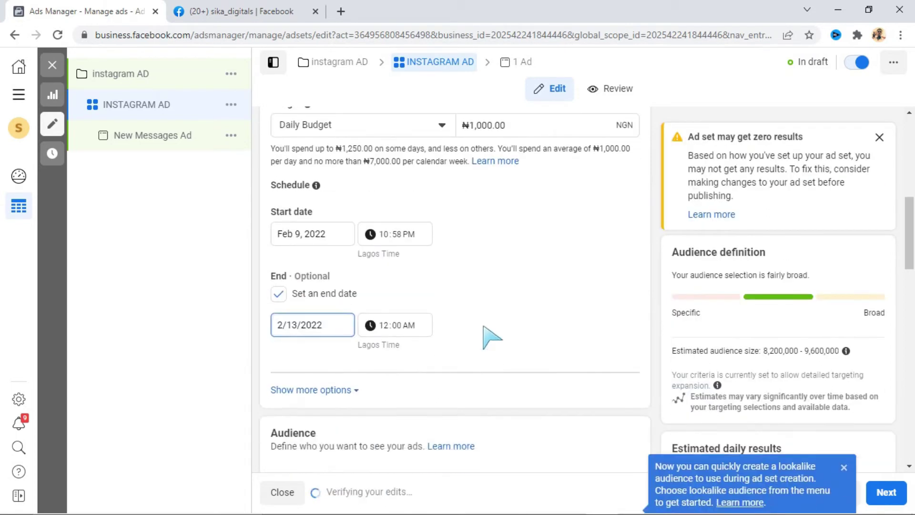
scroll(487, 324, "down", 1)
scroll(491, 255, "down", 1)
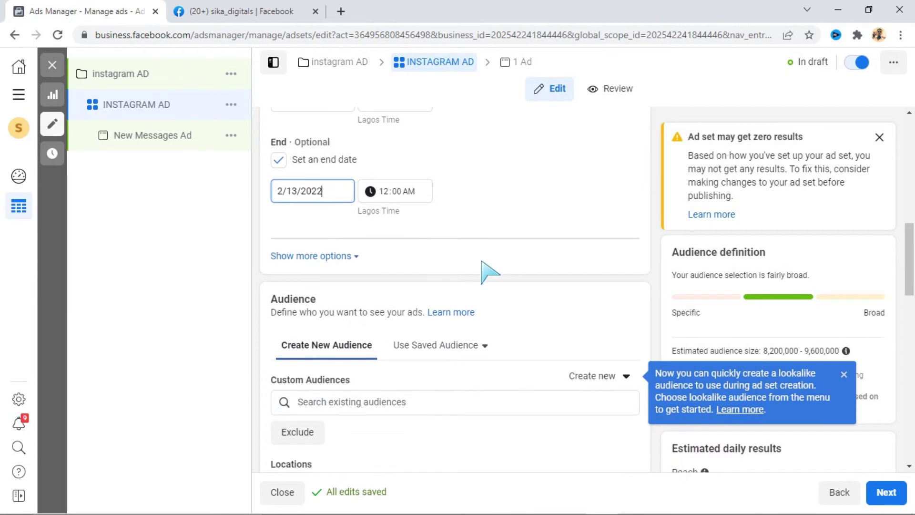
scroll(352, 353, "down", 1)
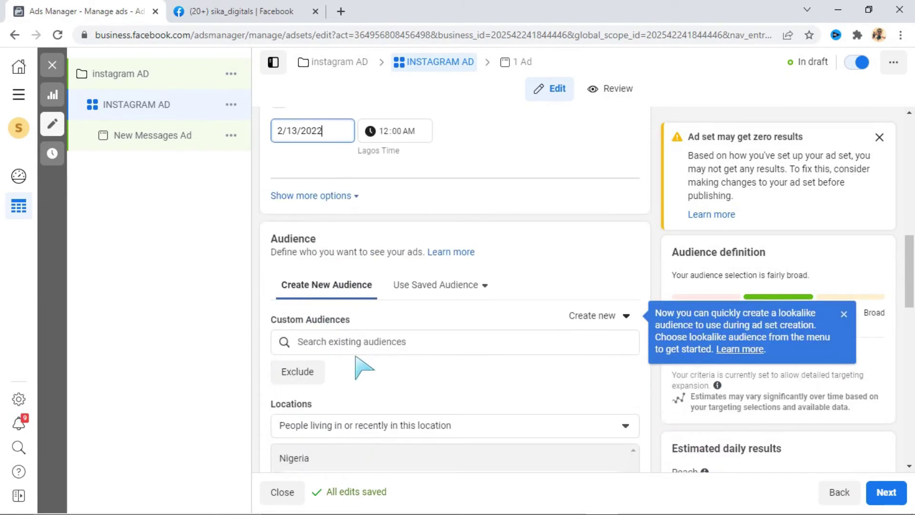
scroll(355, 358, "down", 2)
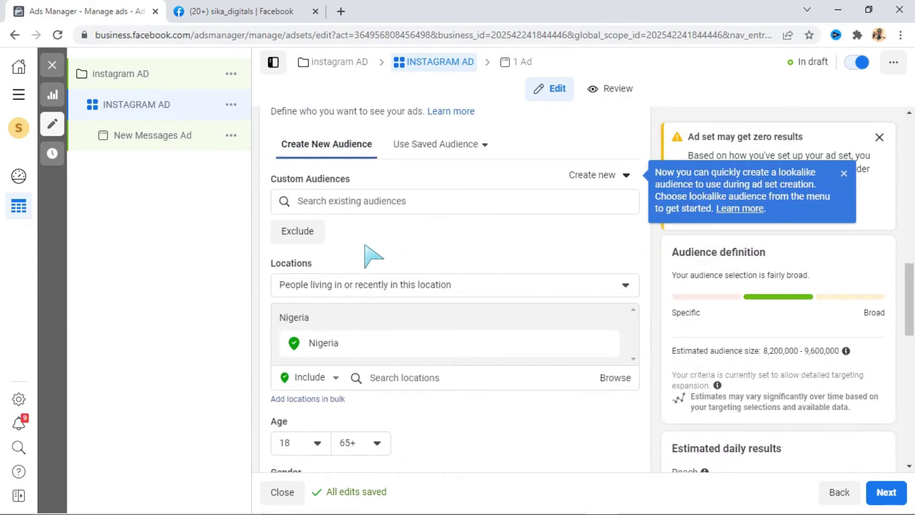
scroll(408, 236, "up", 2)
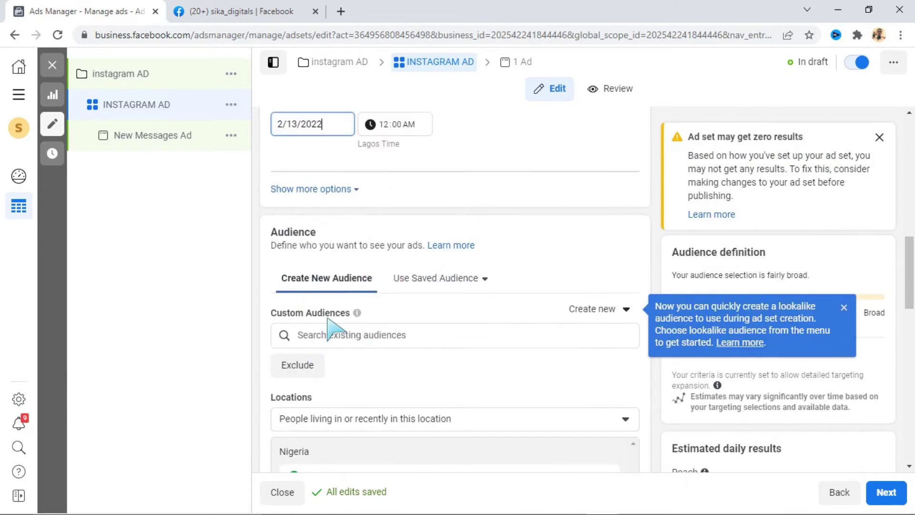
scroll(373, 347, "down", 1)
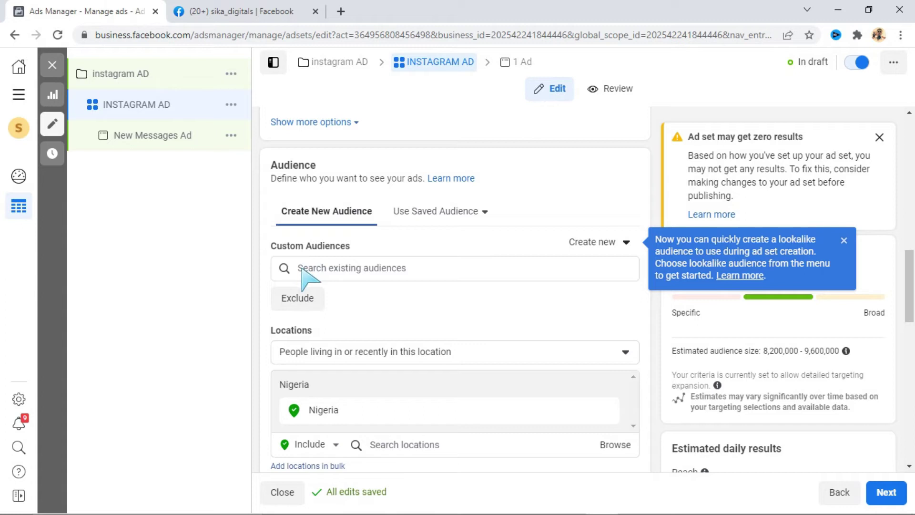
scroll(429, 219, "up", 3)
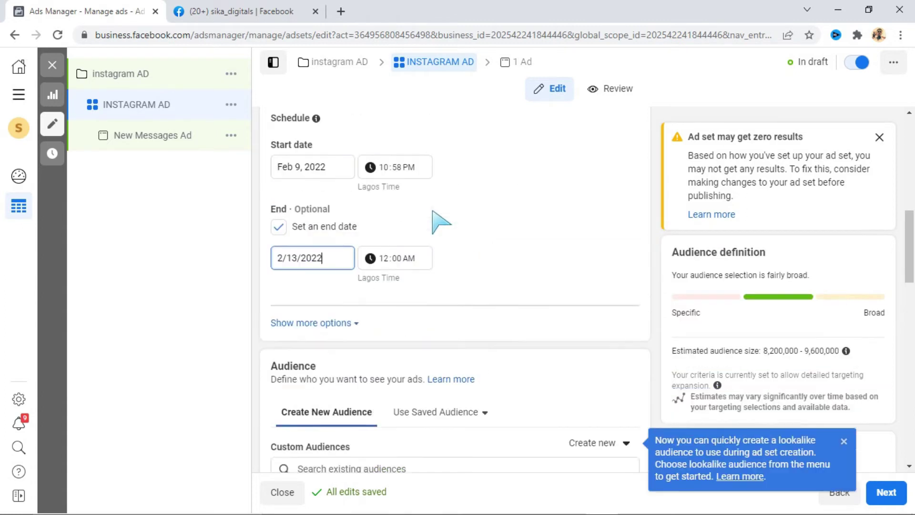
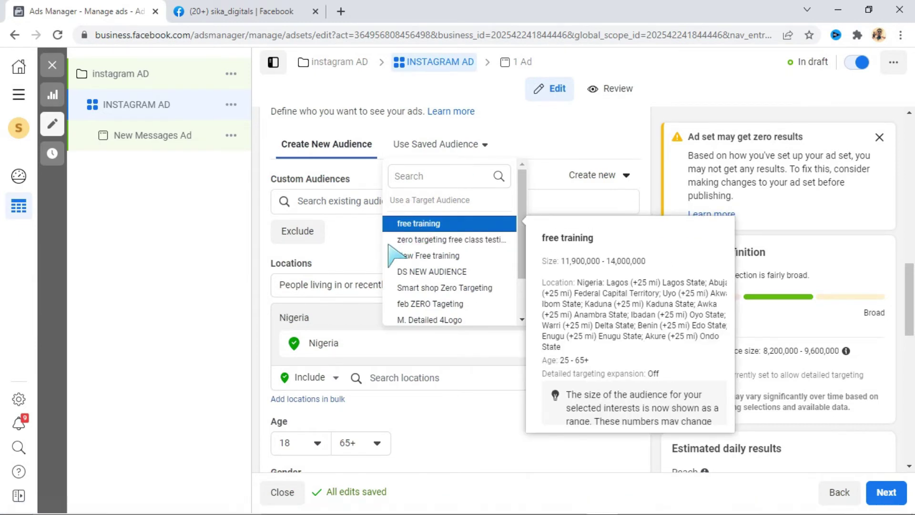
left_click(403, 225)
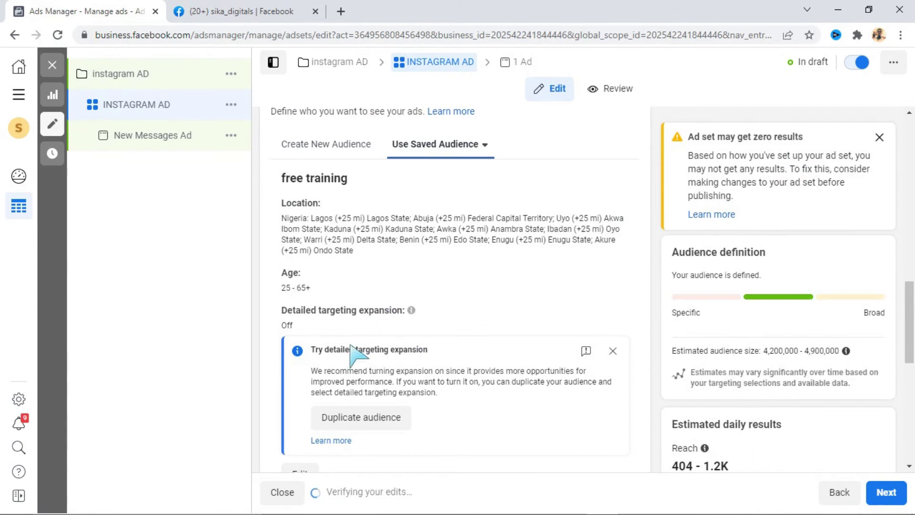
Switch the ad set to manual placements and dismiss the warning that the ad set may get zero results.
scroll(427, 277, "down", 5)
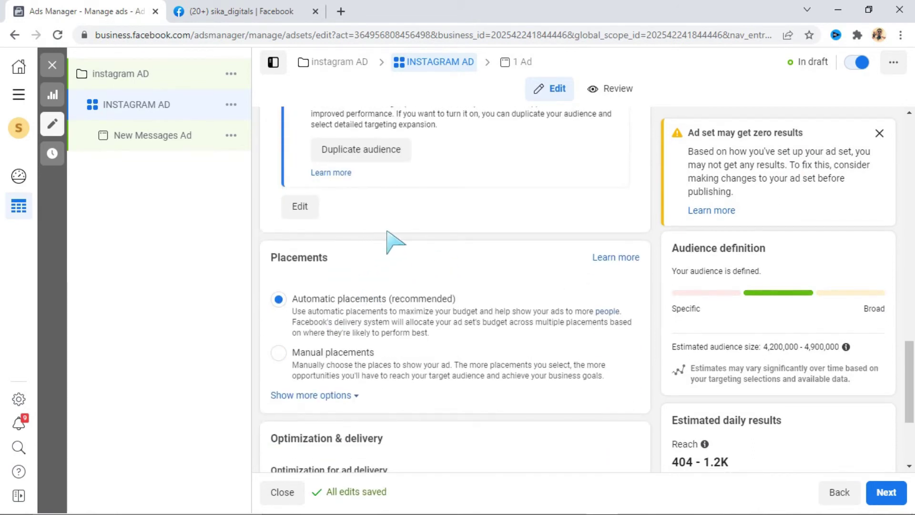
scroll(390, 241, "down", 1)
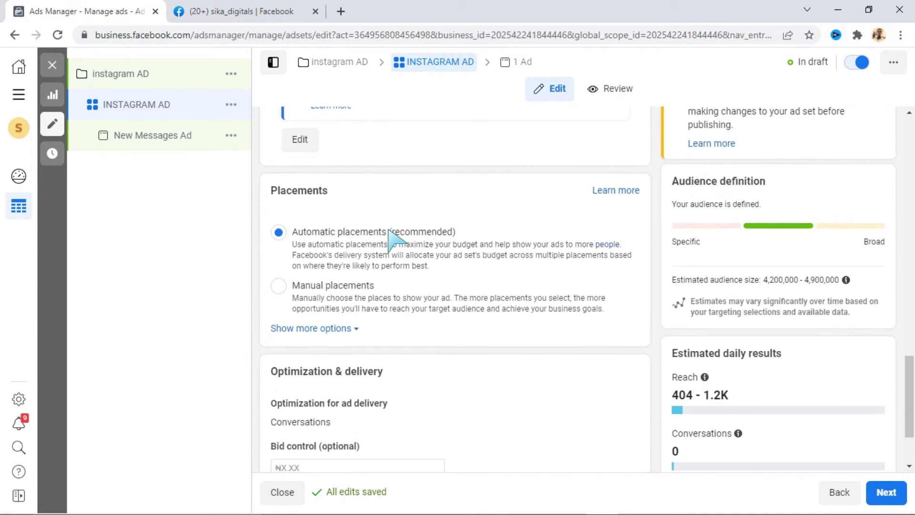
left_click(280, 286)
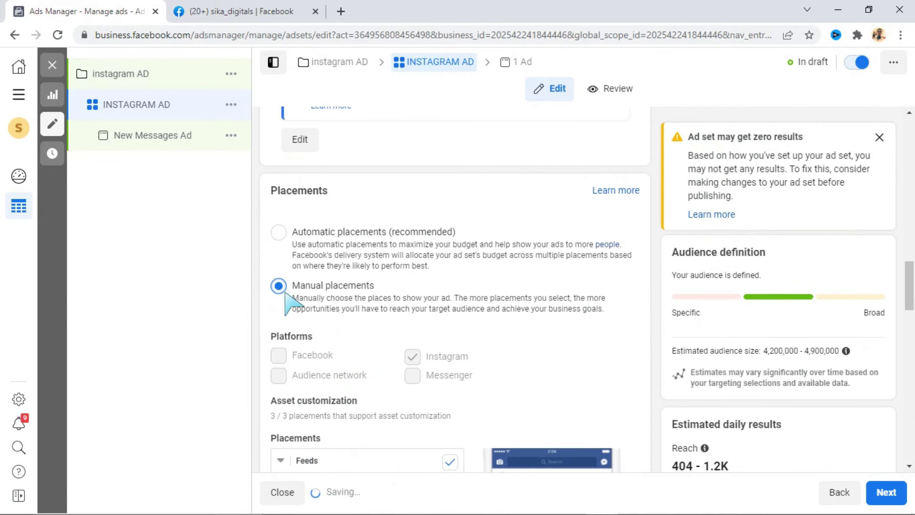
scroll(404, 311, "down", 2)
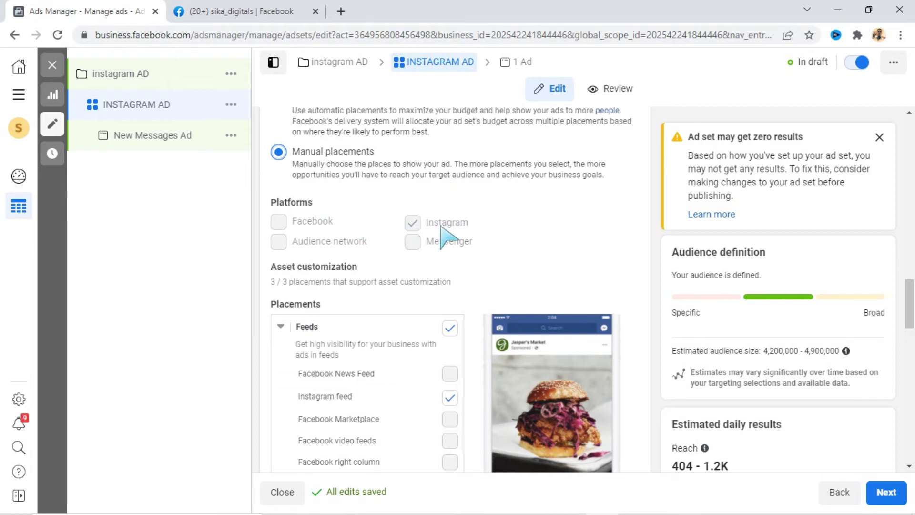
scroll(444, 241, "down", 2)
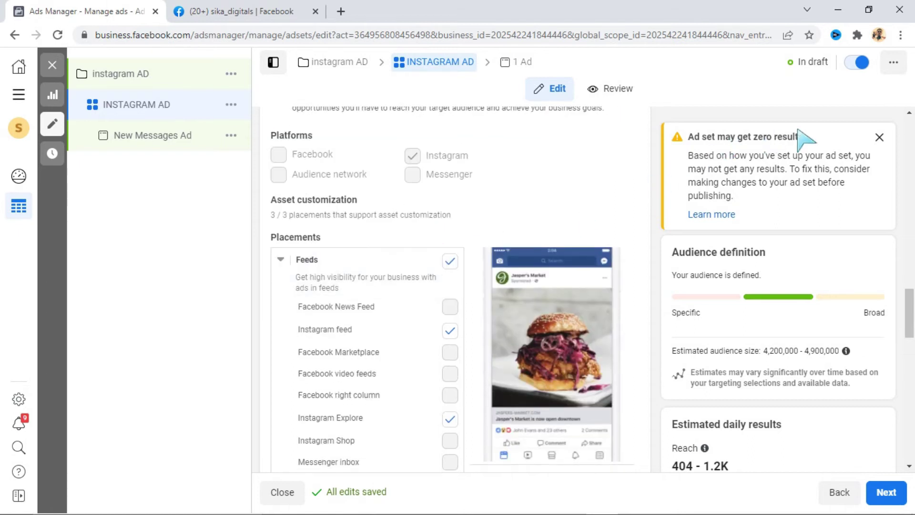
left_click(879, 137)
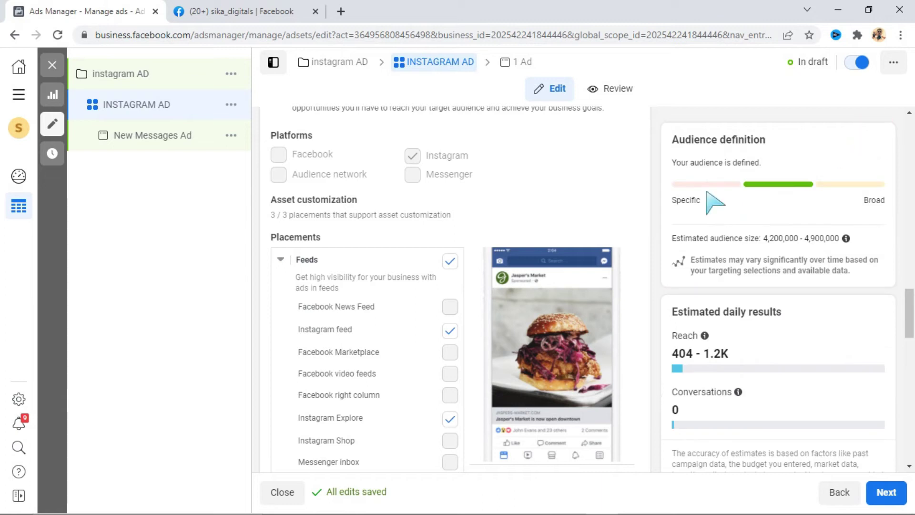
Check the selected placements and the optimization and delivery settings, and continue to the ad.
scroll(462, 277, "down", 6)
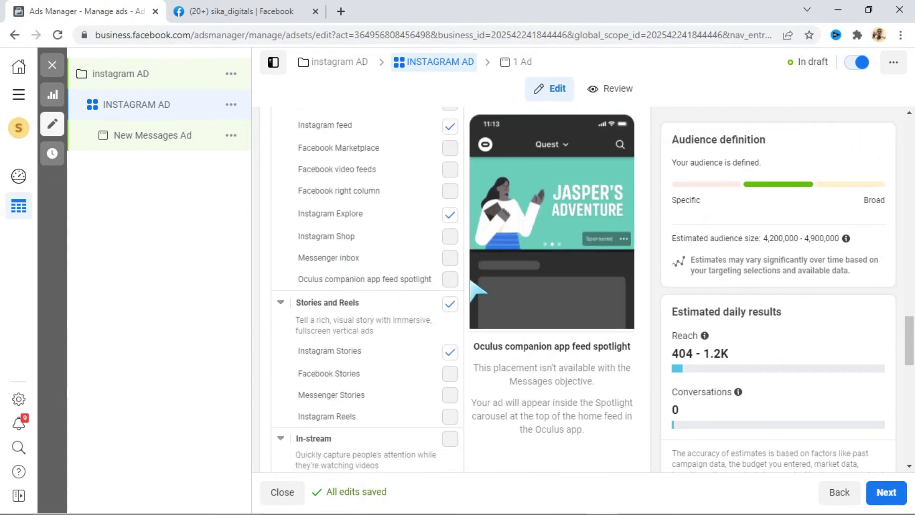
scroll(473, 287, "down", 6)
scroll(473, 295, "down", 14)
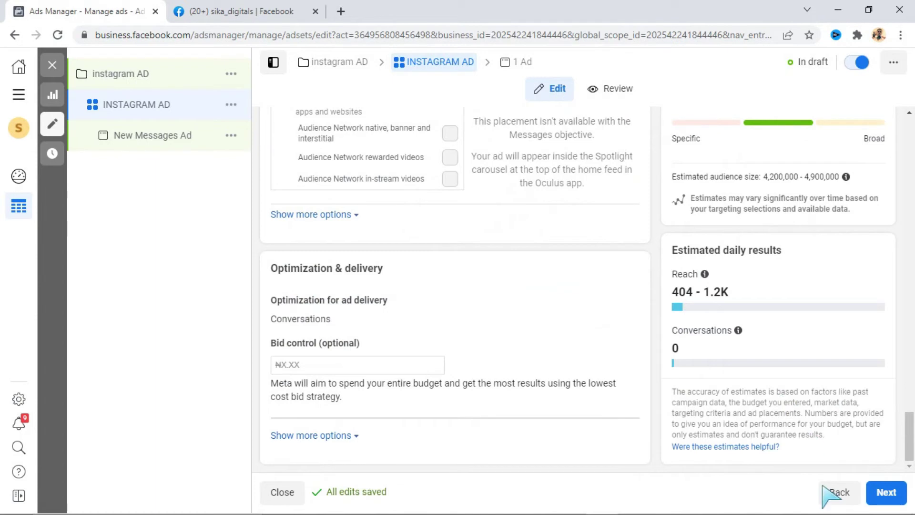
left_click(887, 491)
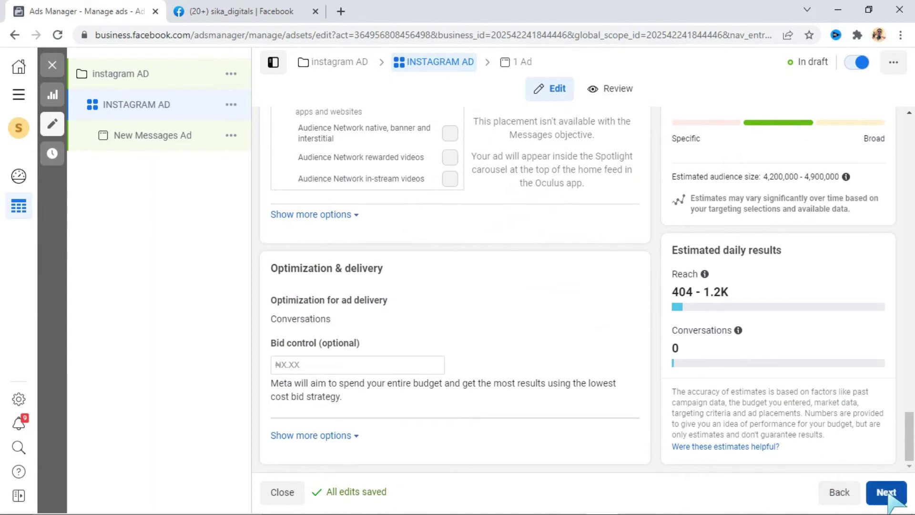
left_click(887, 492)
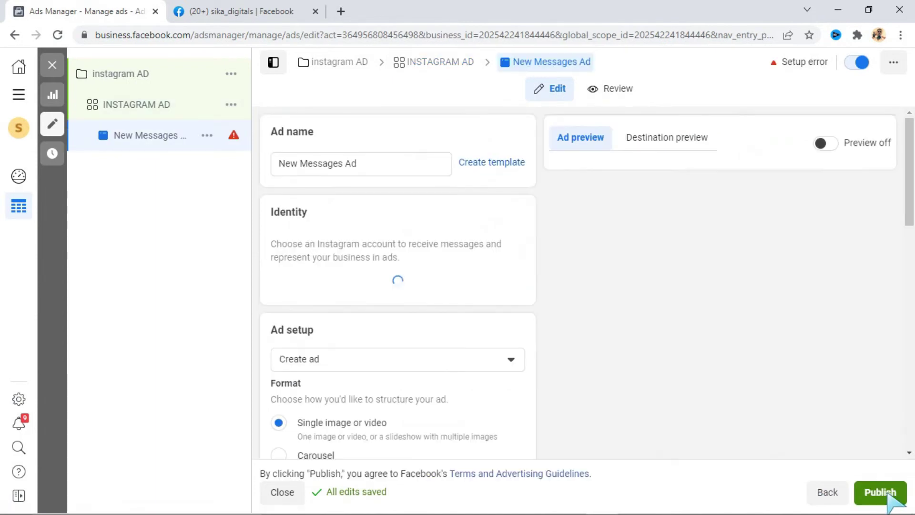
Rename the ad as "instagram ad".
left_click(364, 165)
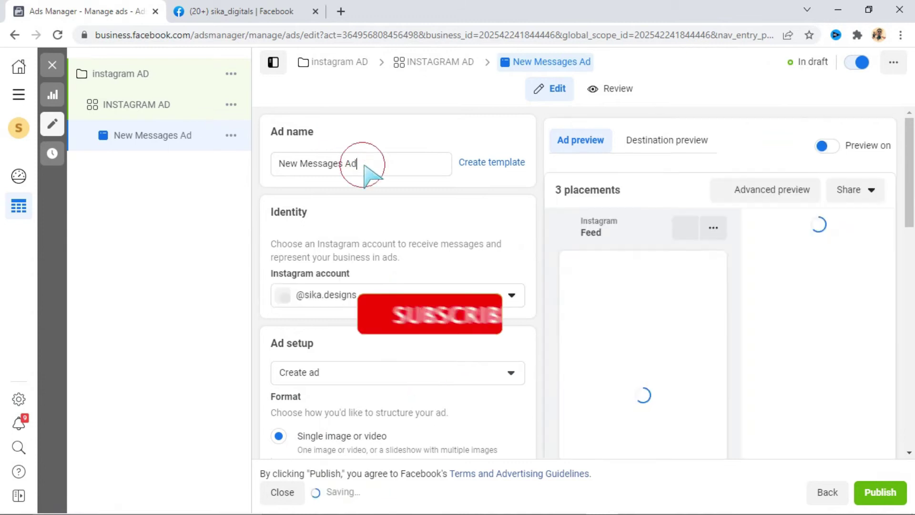
key("BackSpace")
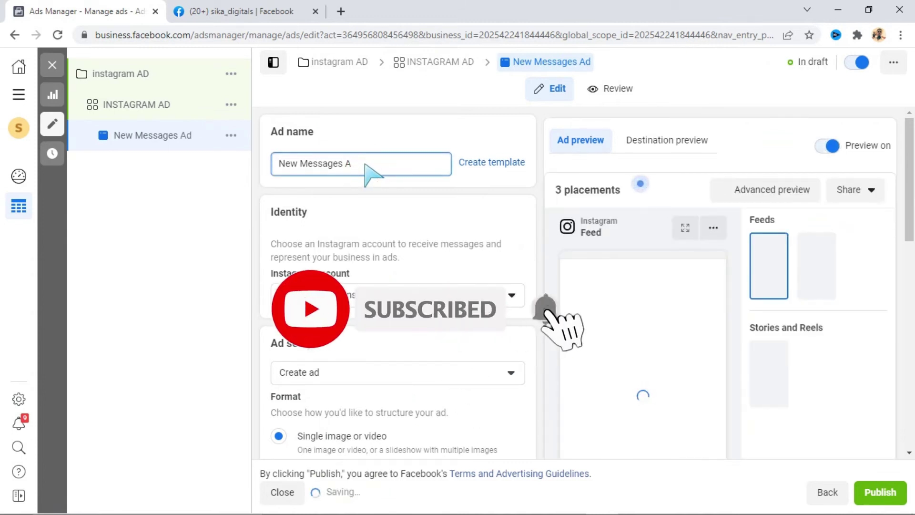
key("BackSpace")
key("BackSpace")
key("BackSpace")
key("BackSpace")
key("BackSpace")
key("BackSpace")
key("BackSpace")
key("BackSpace")
key("BackSpace")
key("BackSpace")
key("BackSpace")
key("BackSpace")
key("BackSpace")
key("BackSpace")
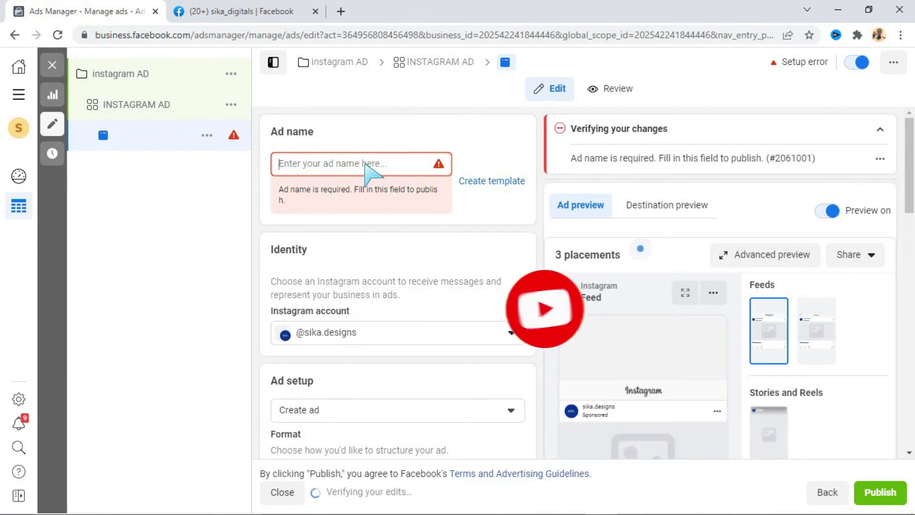
type("instagram ad")
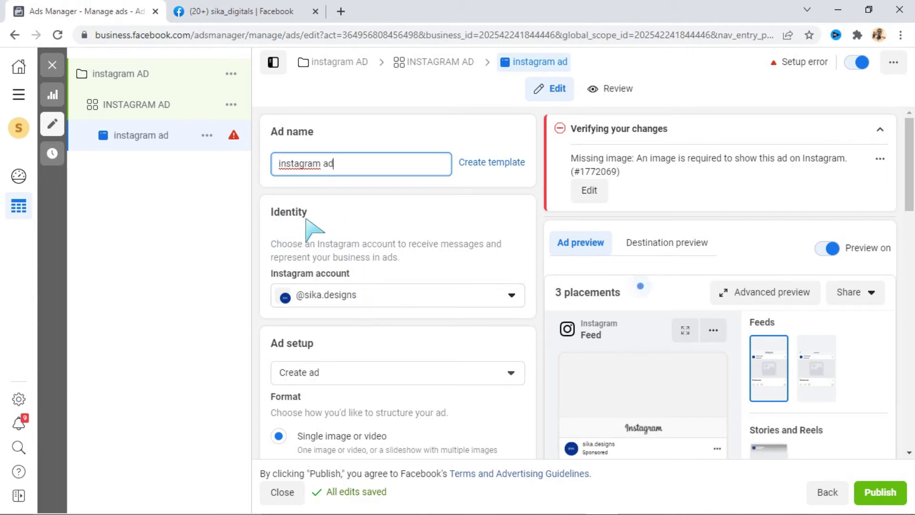
Check the ad's Instagram account and change the ad setup from creating an ad to Use existing post.
scroll(367, 316, "down", 3)
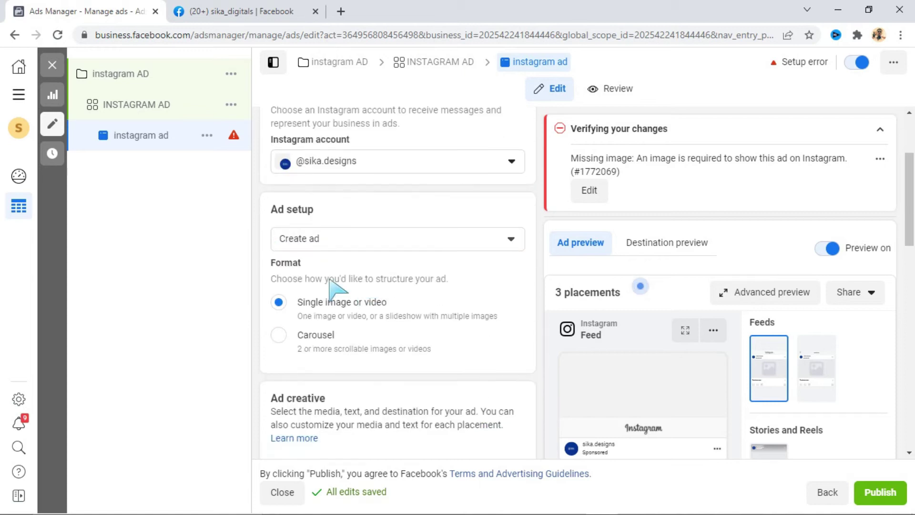
scroll(333, 193, "up", 1)
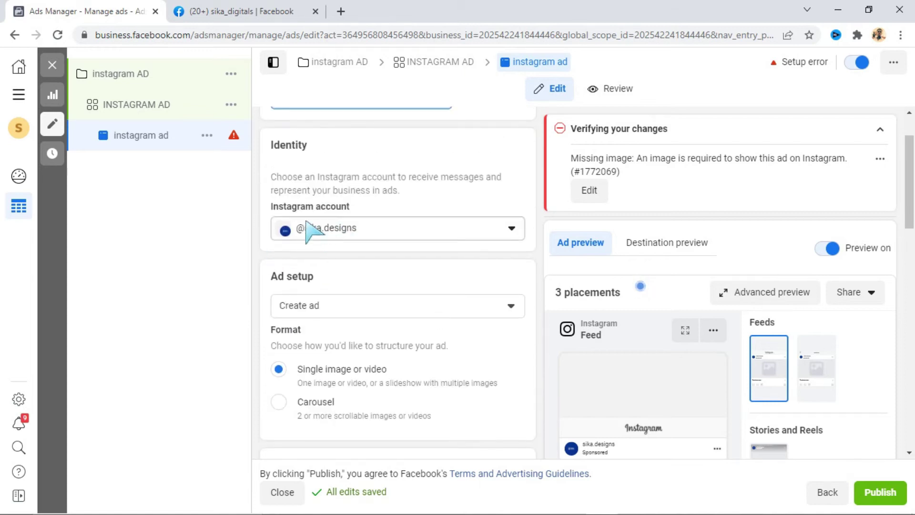
scroll(346, 165, "up", 1)
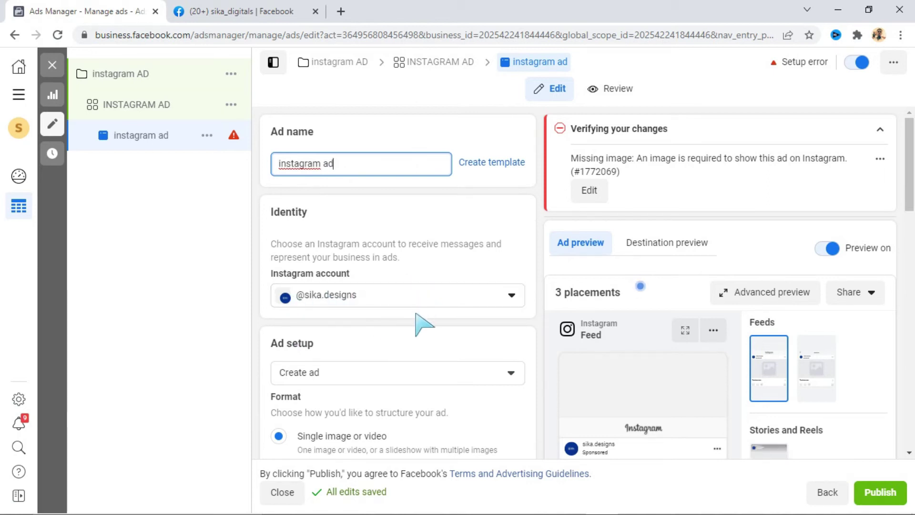
scroll(416, 315, "down", 2)
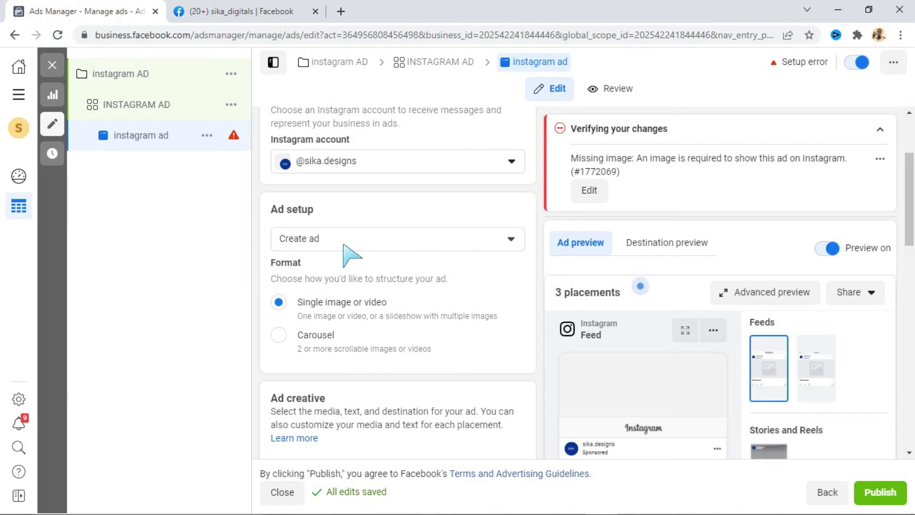
left_click(511, 240)
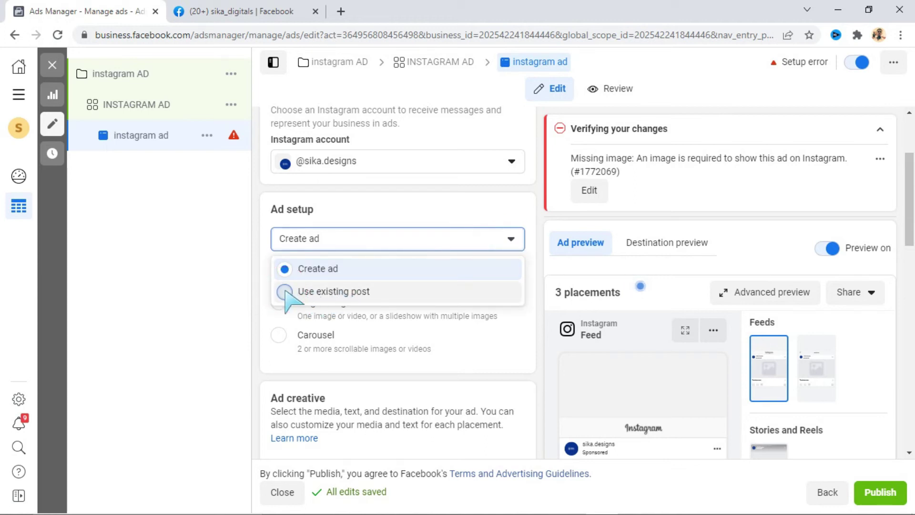
left_click(286, 292)
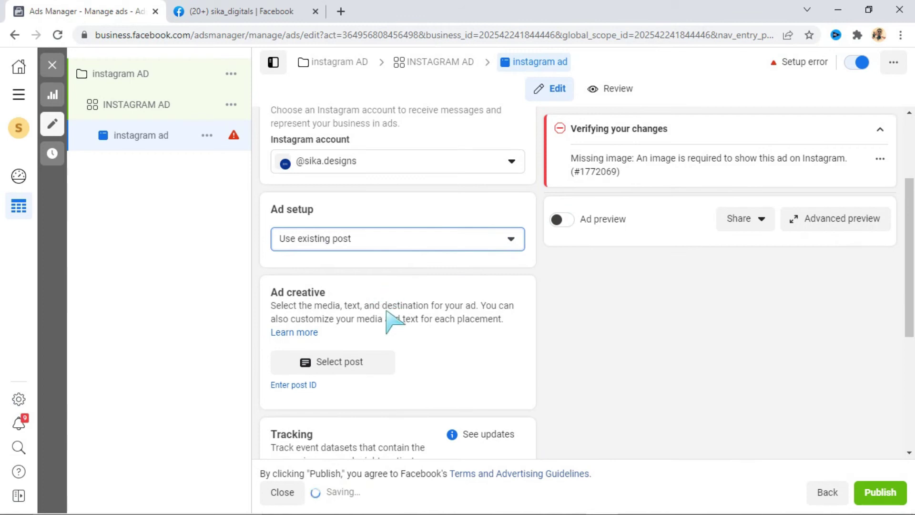
Select the Feb 3, 2022 Facebook album post "Thanks for your patronage" with the green logo as the ad creative.
scroll(415, 281, "down", 3)
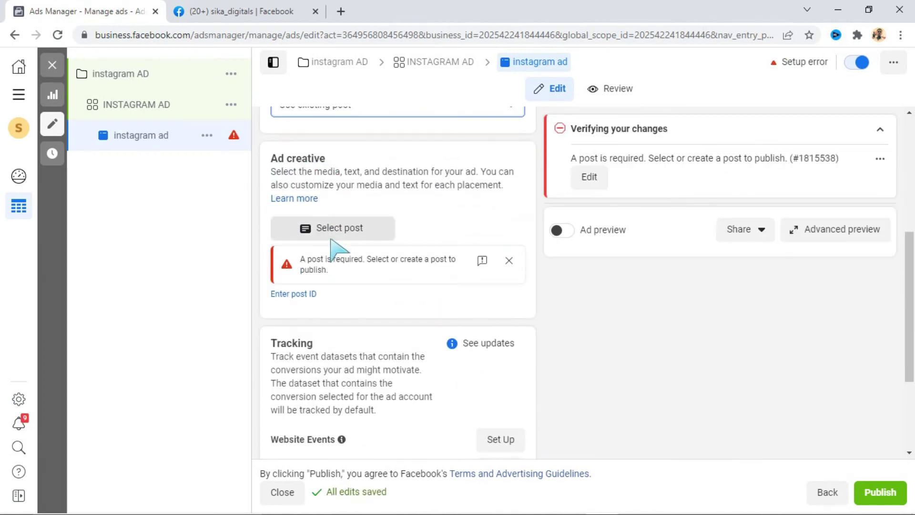
left_click(328, 229)
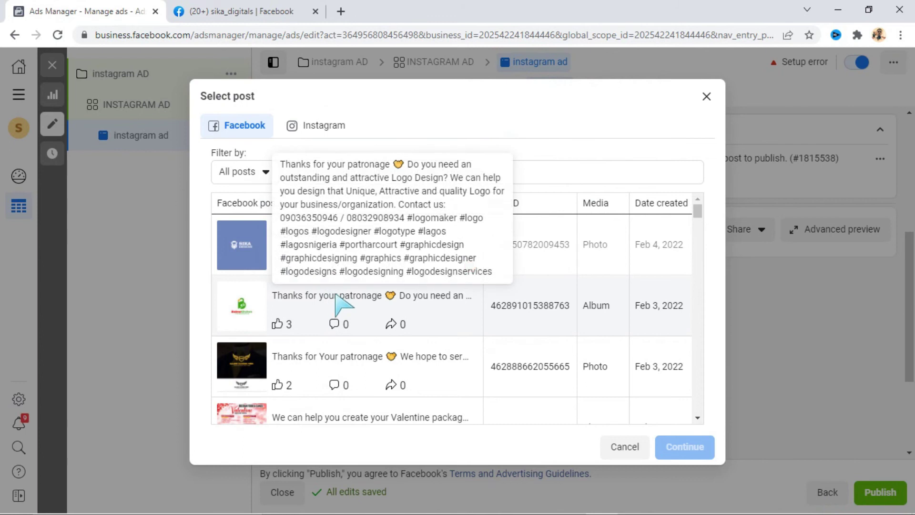
left_click(260, 306)
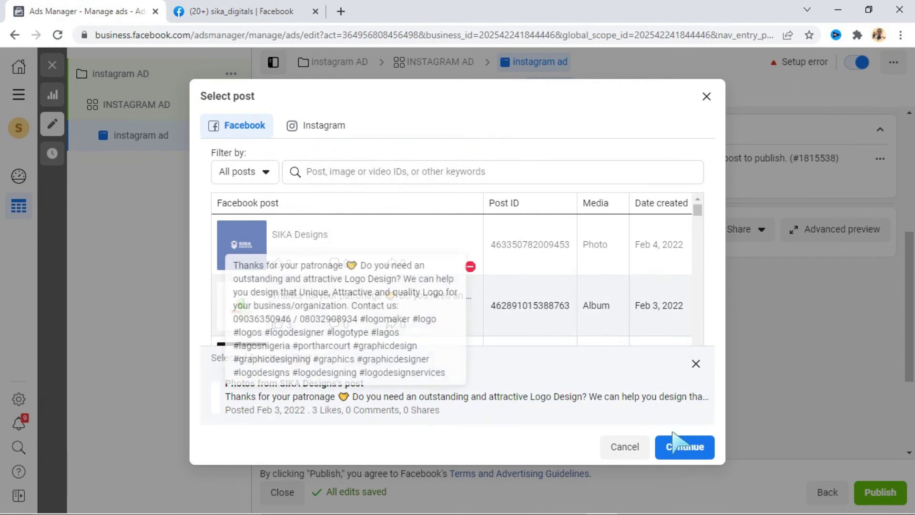
left_click(682, 448)
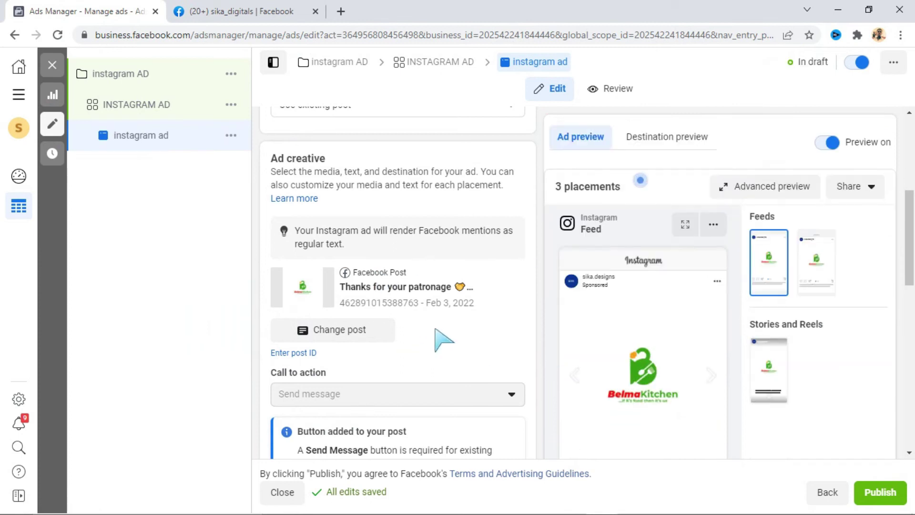
Review the selected post, its call to action and the notice about the button added to the post.
scroll(439, 337, "down", 3)
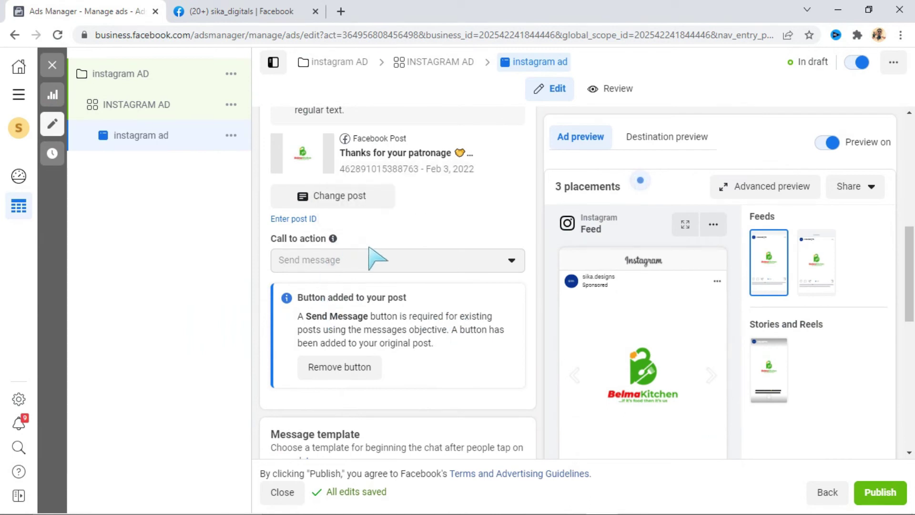
scroll(388, 295, "down", 2)
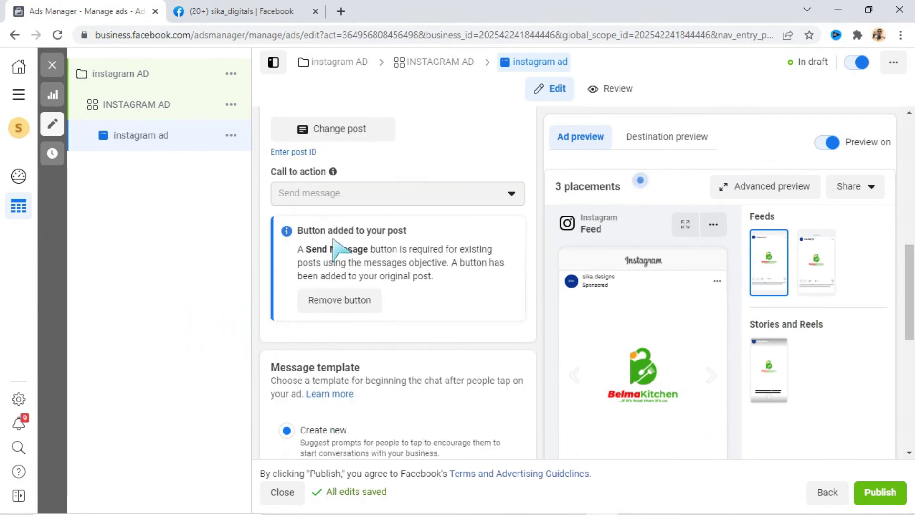
scroll(336, 240, "up", 2)
scroll(336, 244, "up", 1)
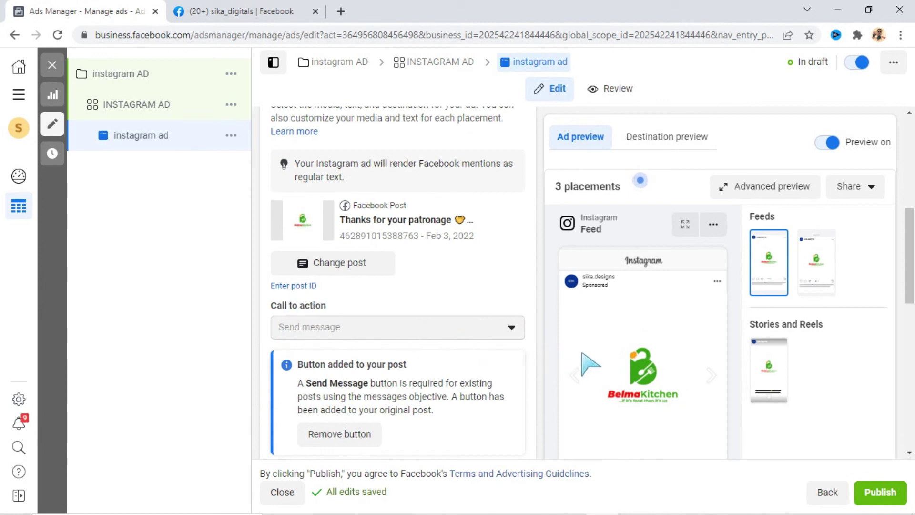
scroll(590, 365, "down", 3)
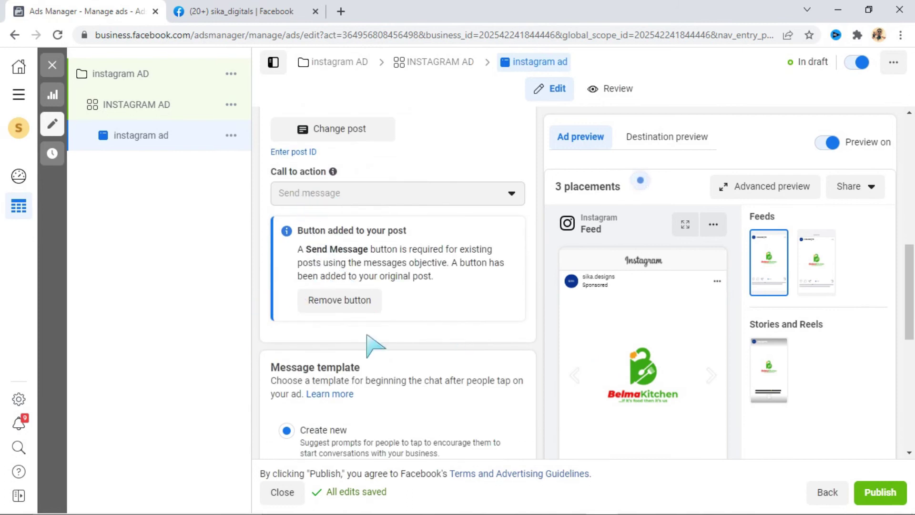
Examine the ad's message template options, tracking settings and Instagram feed preview, and return to the ad creative.
scroll(374, 348, "down", 4)
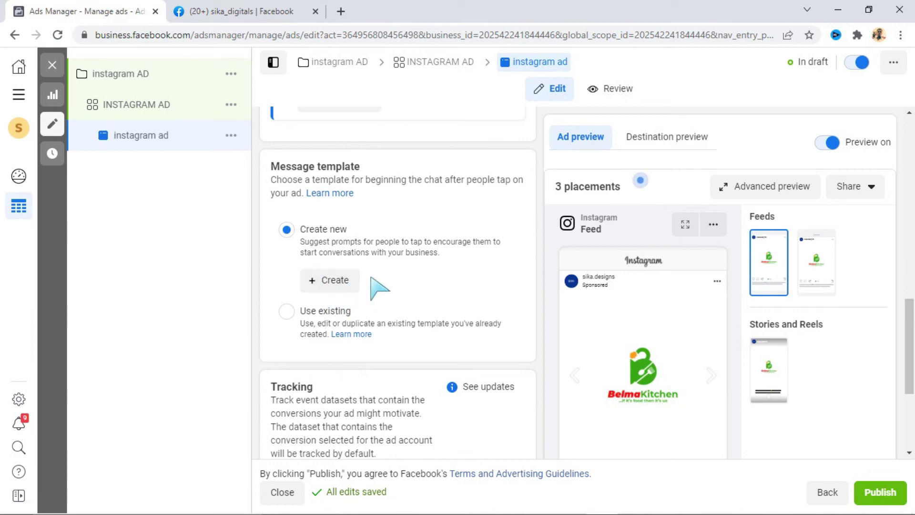
scroll(362, 284, "down", 3)
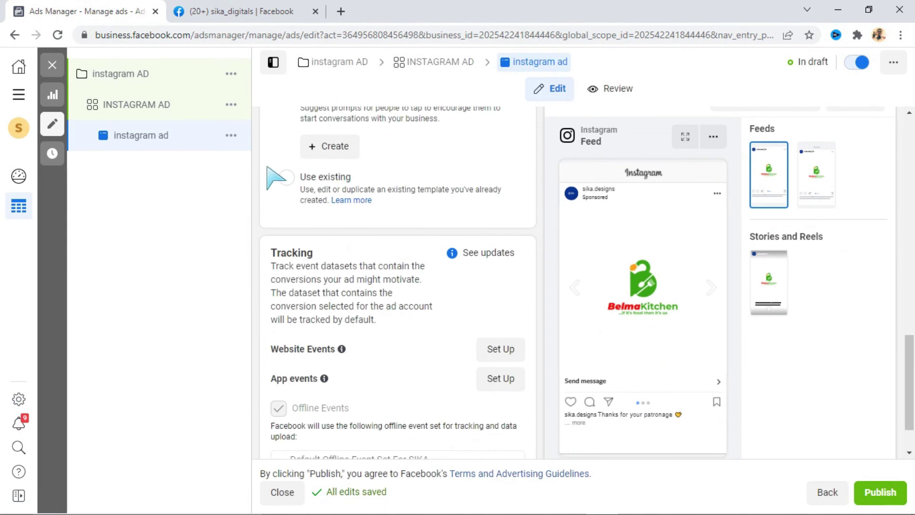
scroll(404, 312, "down", 2)
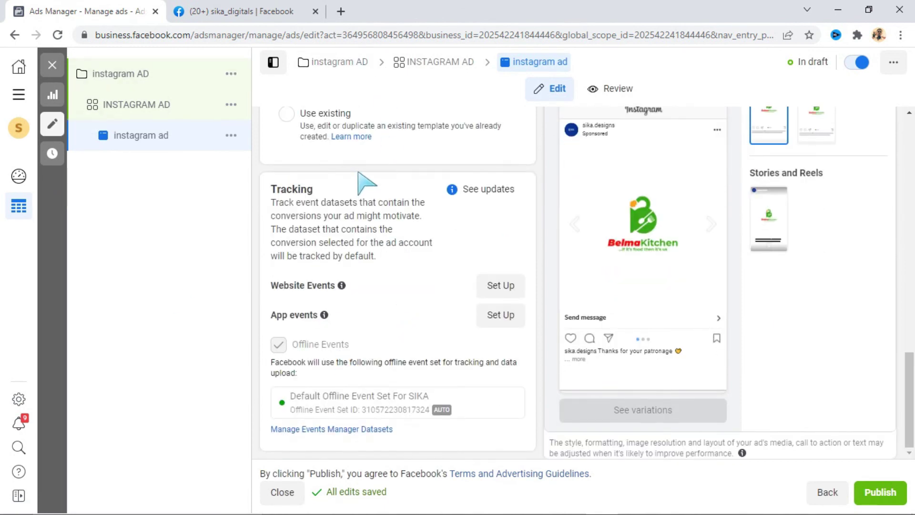
scroll(355, 195, "up", 4)
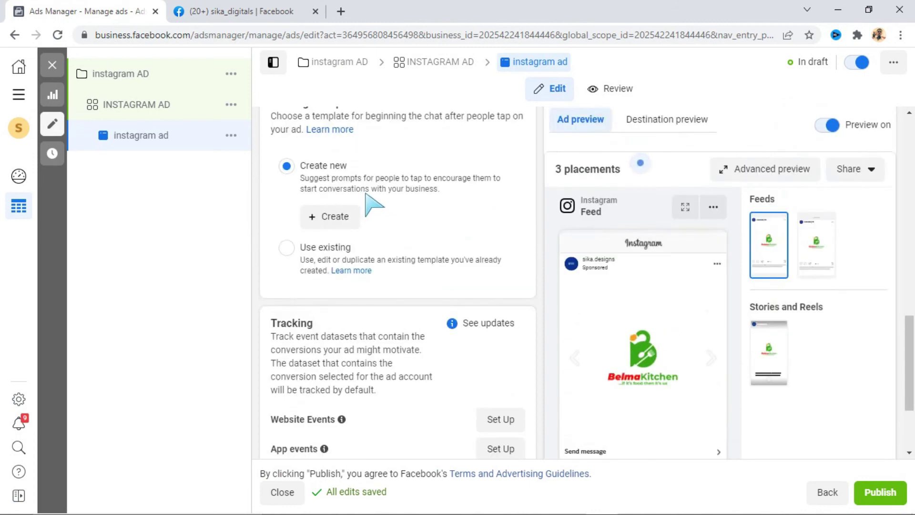
scroll(366, 195, "up", 2)
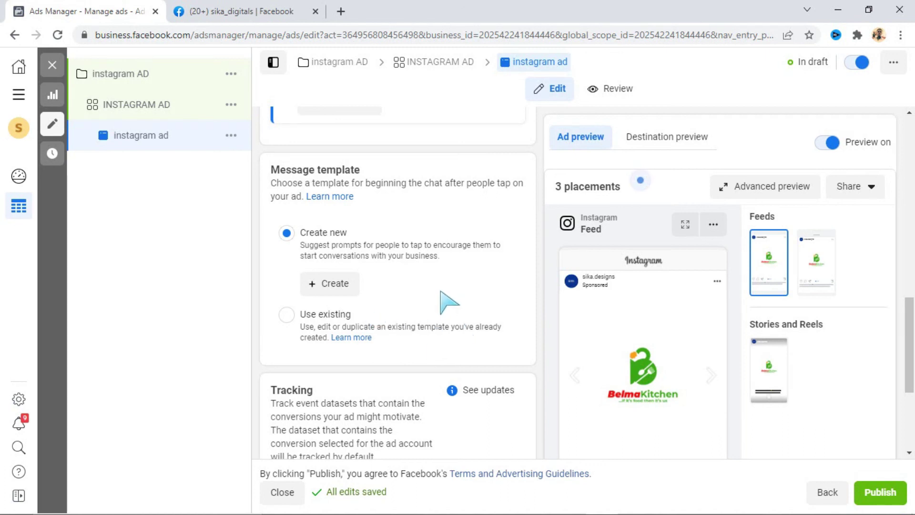
scroll(451, 302, "down", 3)
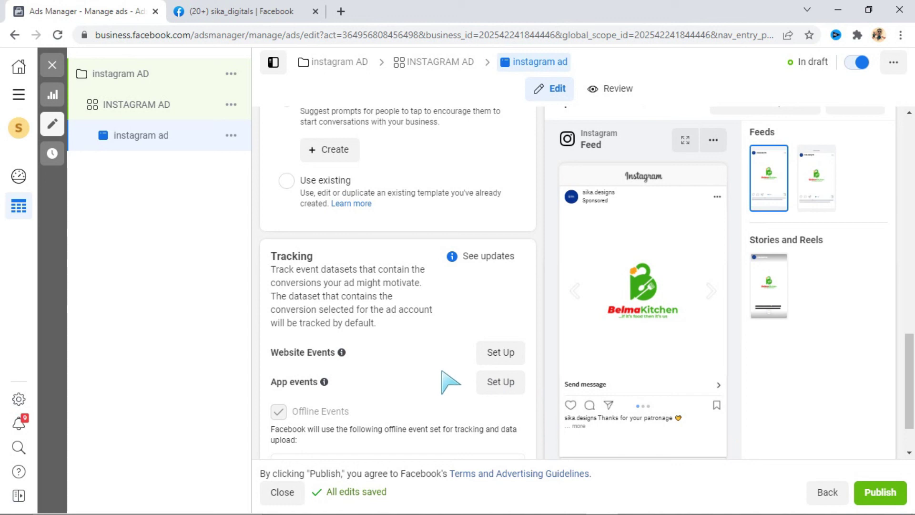
scroll(443, 367, "down", 1)
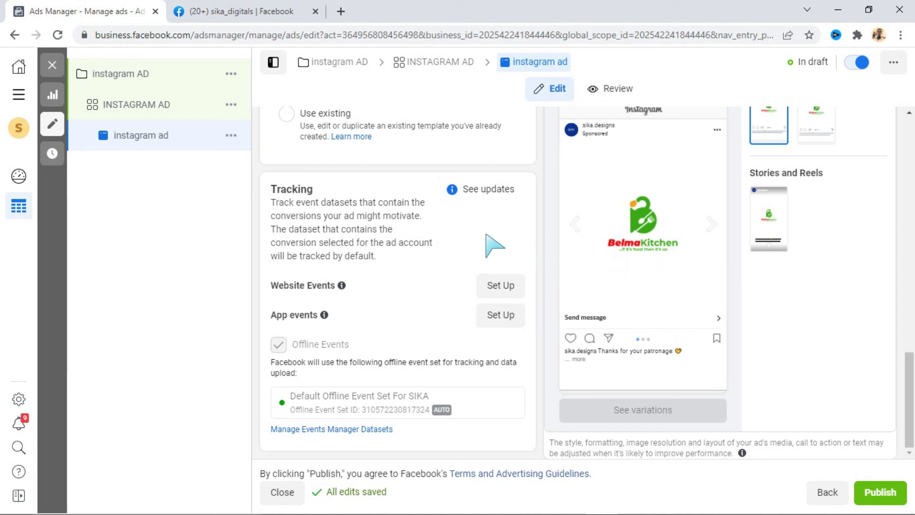
scroll(443, 234, "up", 3)
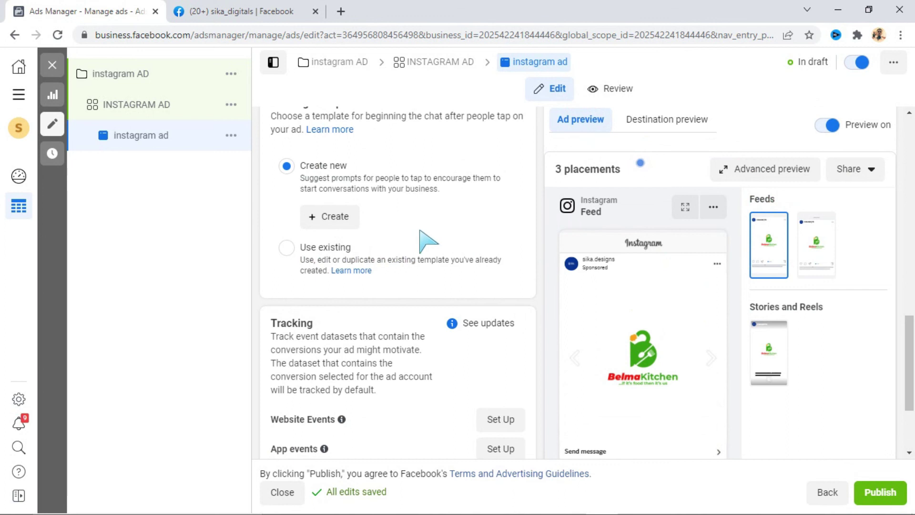
scroll(444, 240, "down", 3)
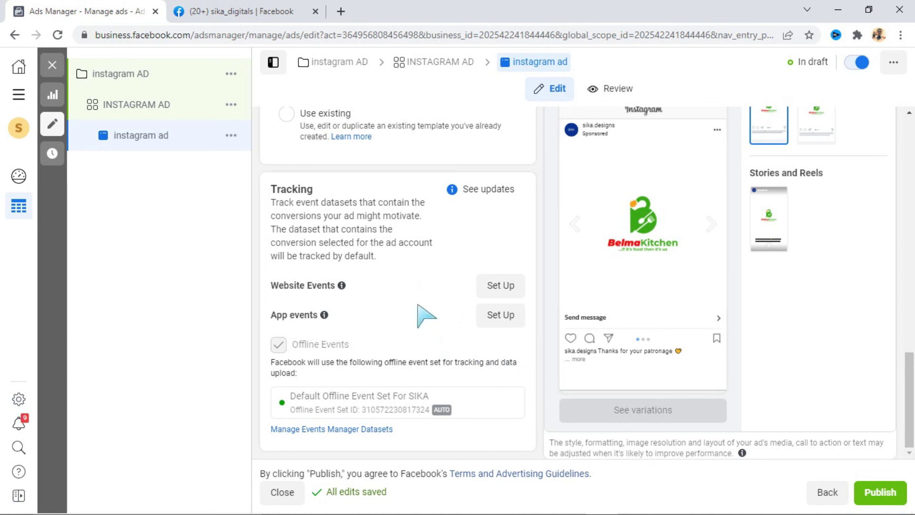
scroll(429, 286, "up", 1)
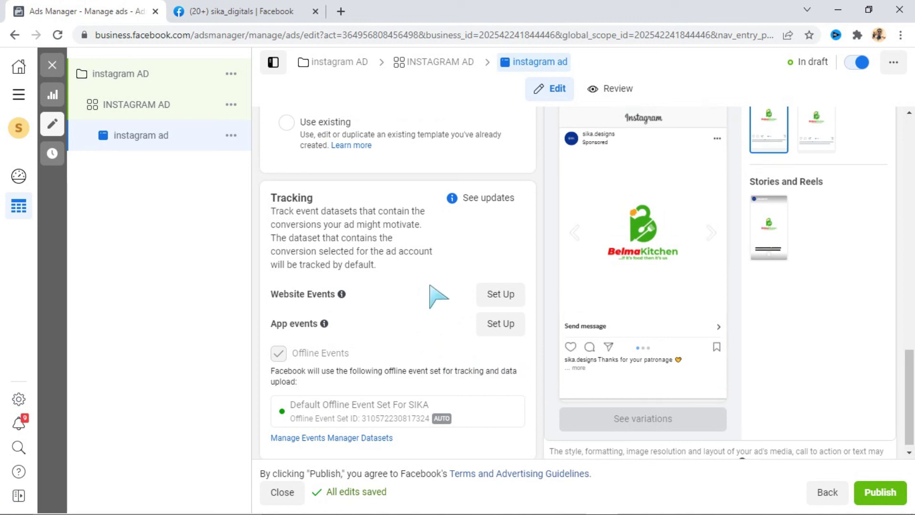
scroll(436, 296, "up", 4)
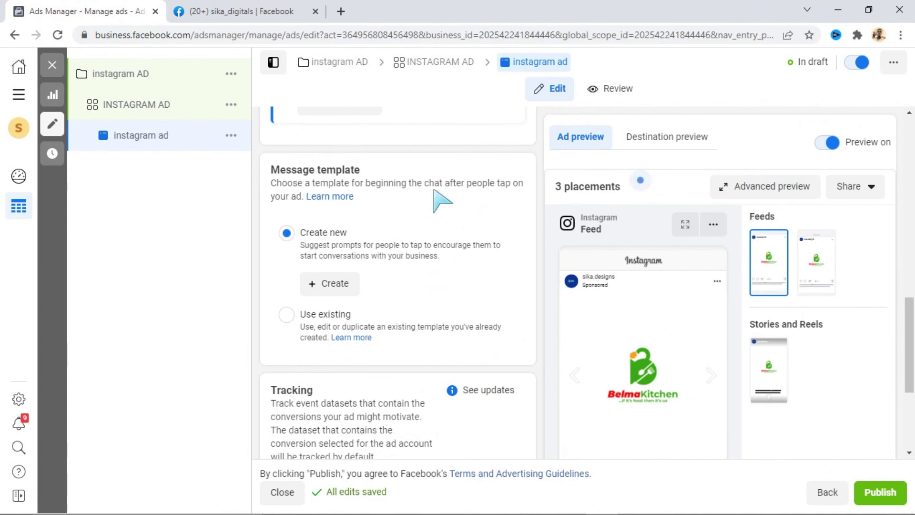
scroll(436, 191, "up", 5)
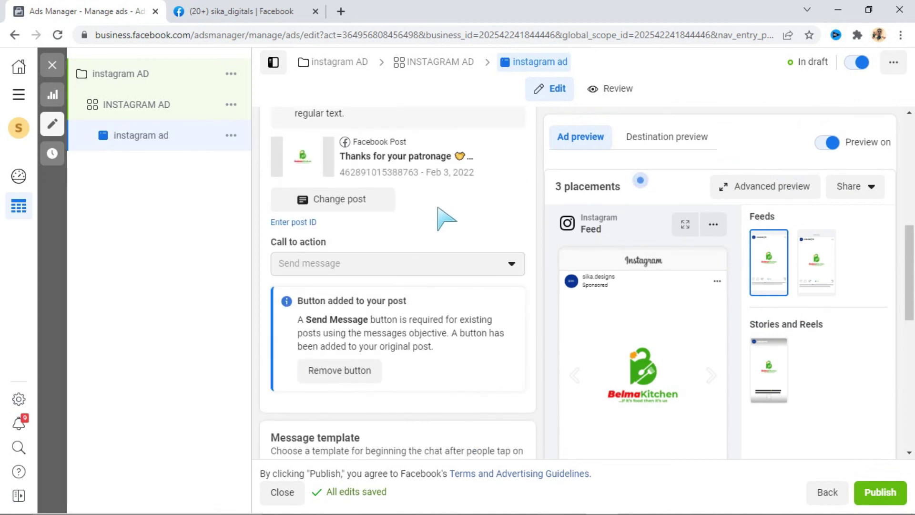